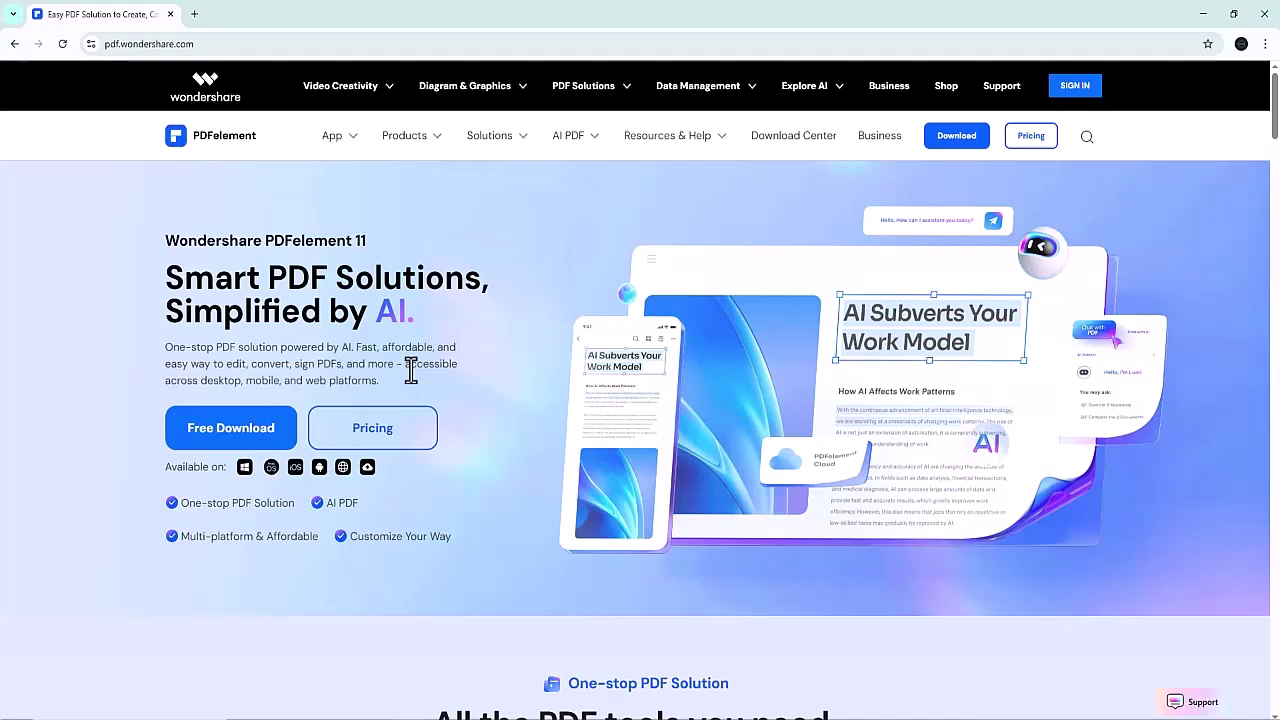
- Scroll the pdf.wondershare.com page down to the 'All the PDF tools you need' section
scroll(457, 248, "down", 2)
scroll(457, 248, "down", 2)
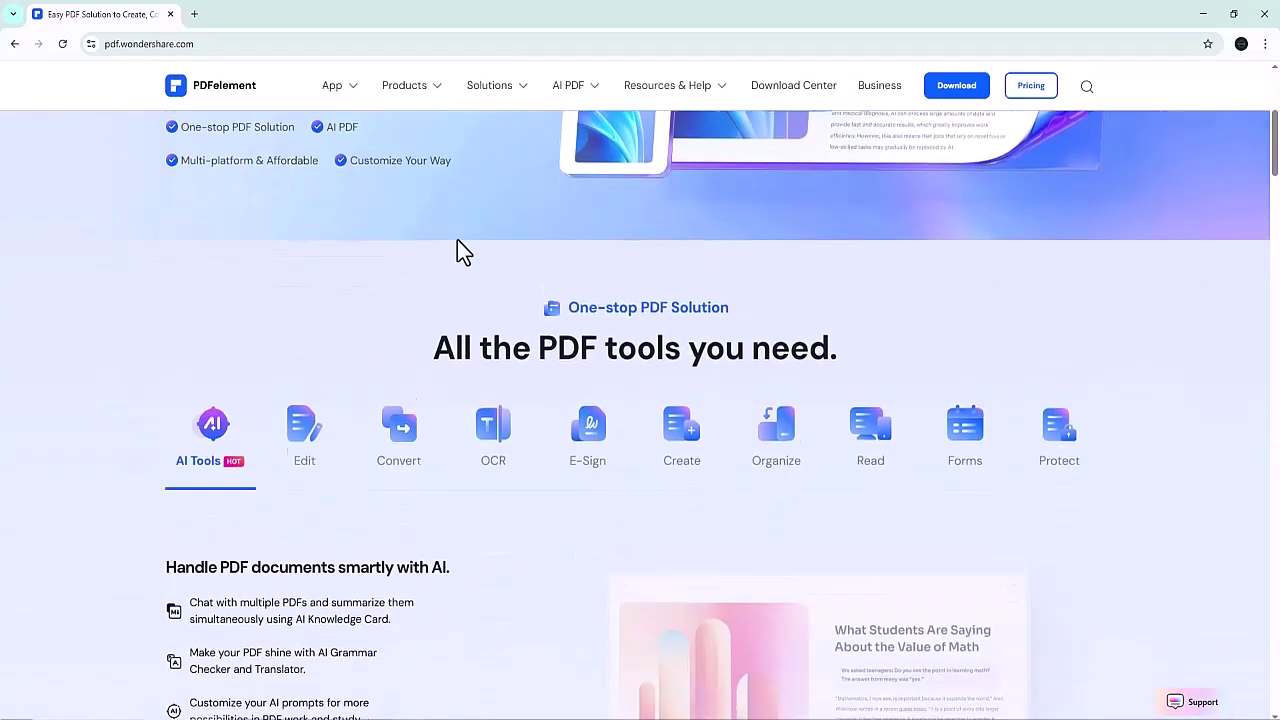
scroll(480, 300, "down", 1)
scroll(510, 343, "down", 1)
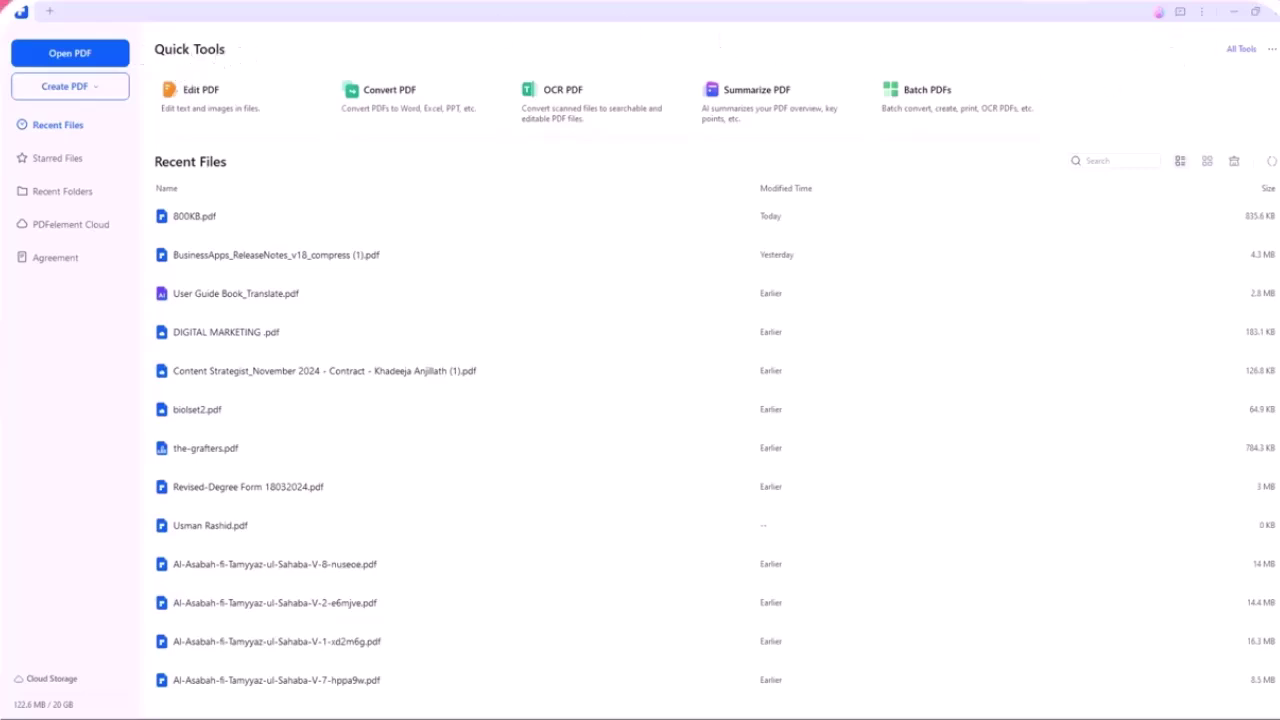
- Browse the All Tools catalogue and launch the Template tool under Create
left_click(1241, 49)
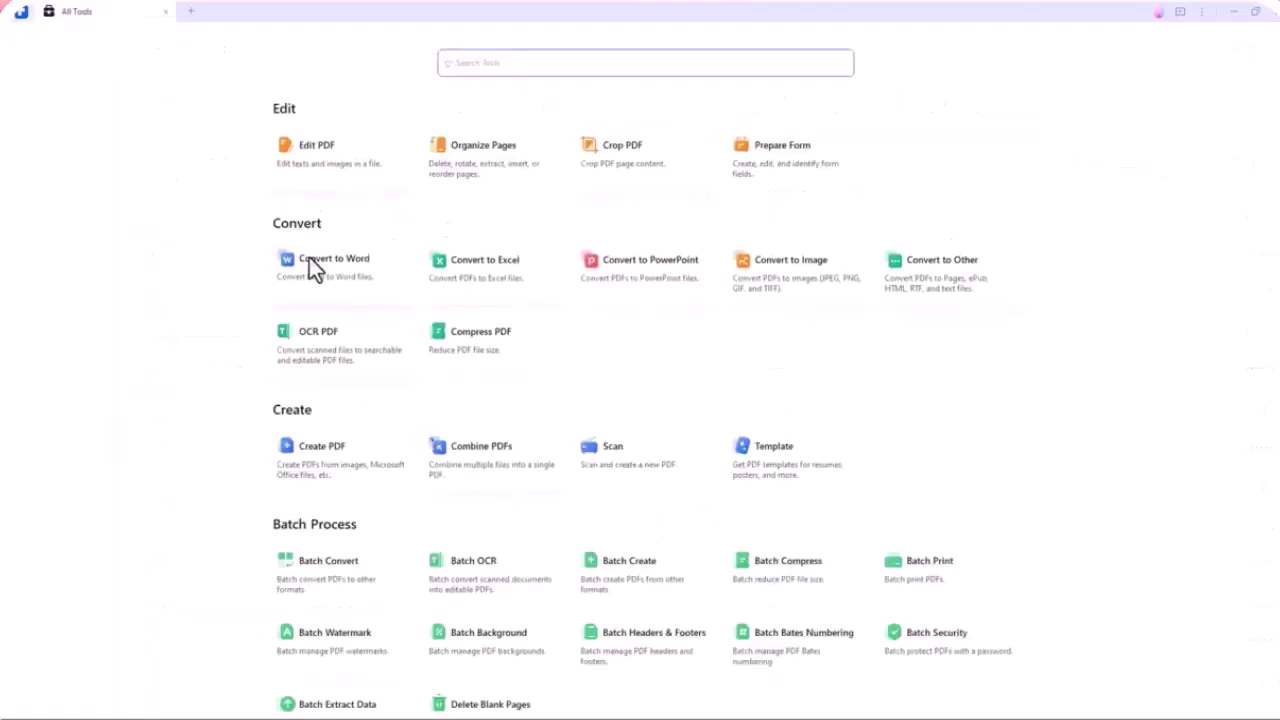
scroll(330, 565, "down", 2)
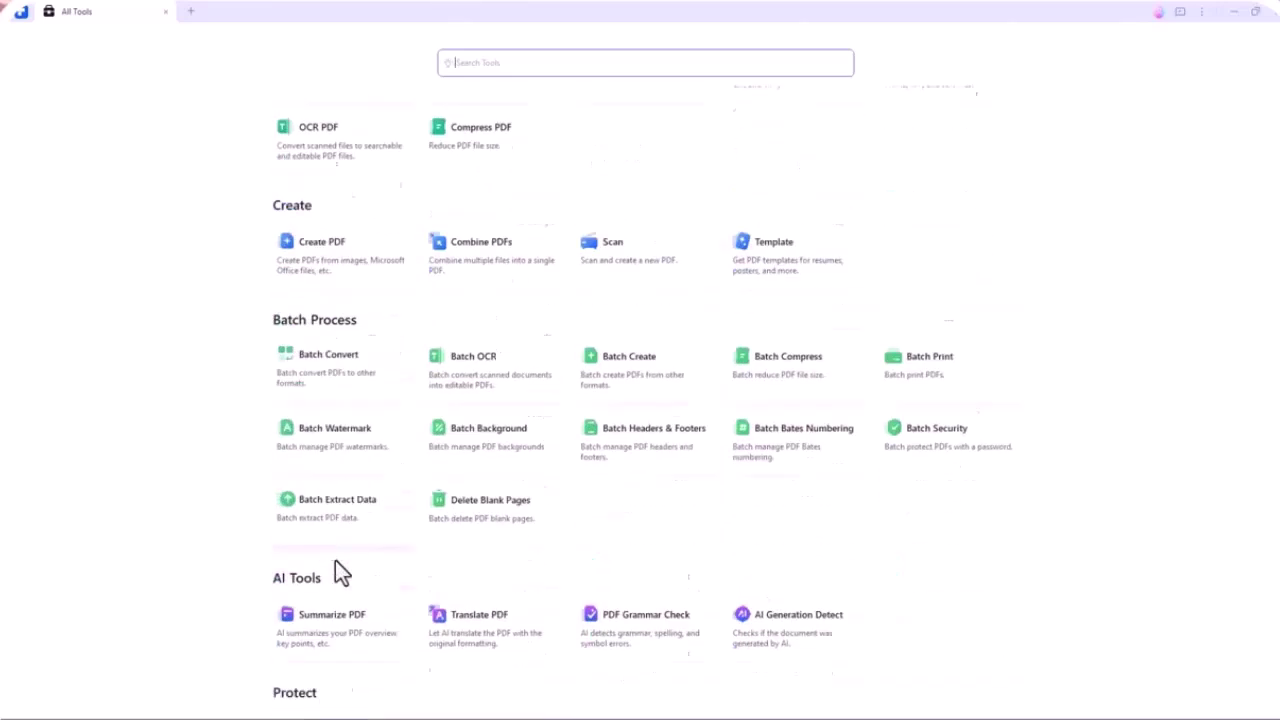
scroll(335, 560, "down", 1)
scroll(366, 653, "down", 2)
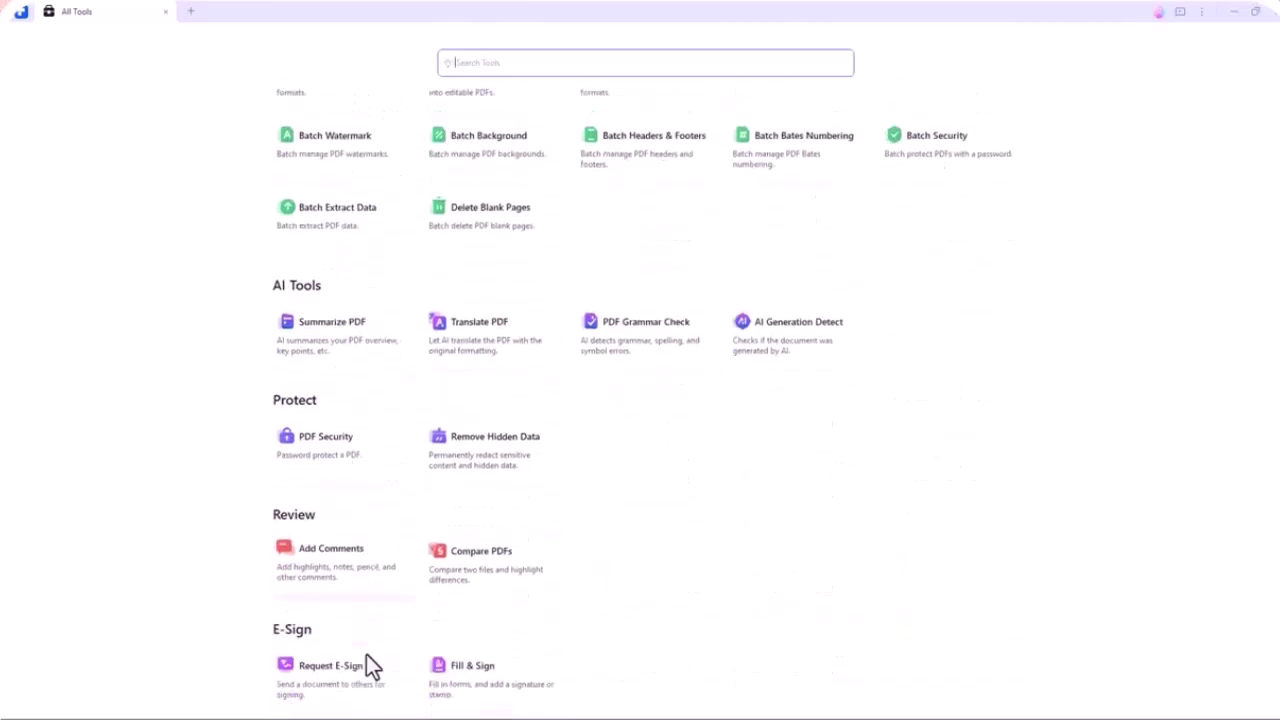
left_click(366, 665)
scroll(556, 627, "up", 3)
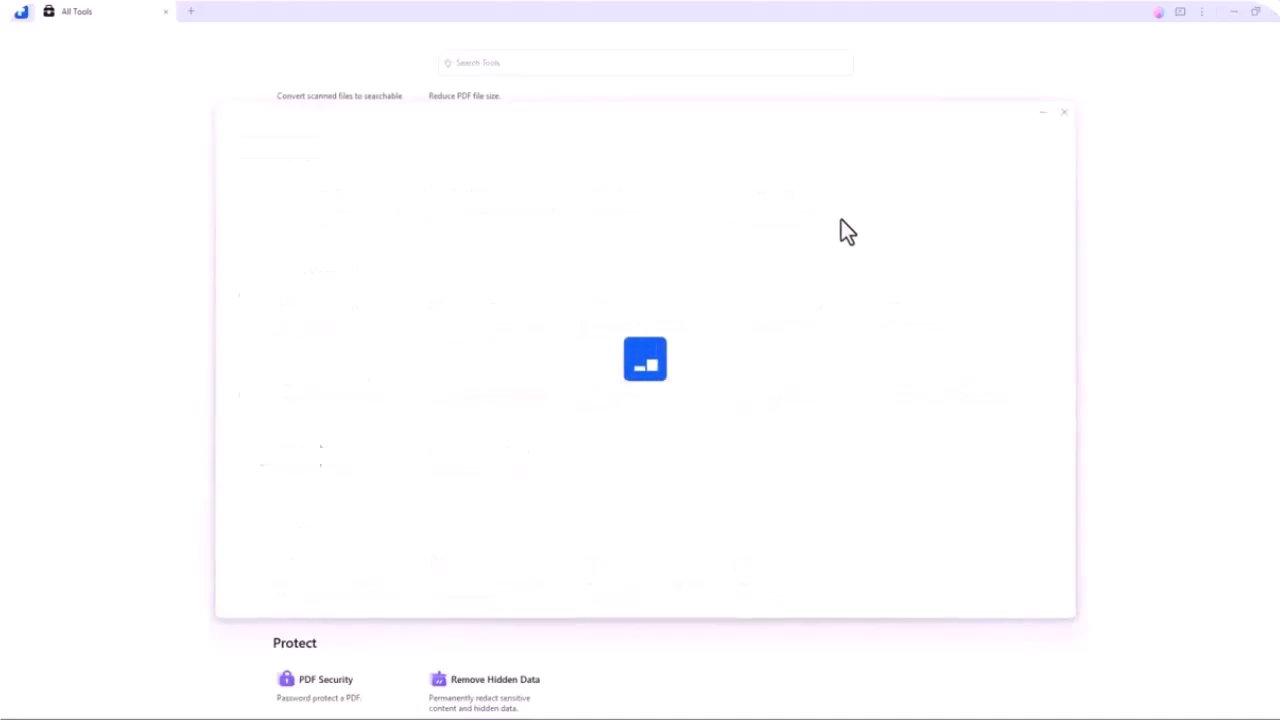
- Filter Template Mall by Thanksgiving, then Resume, then Invoice templates
scroll(345, 306, "down", 2)
scroll(320, 300, "up", 2)
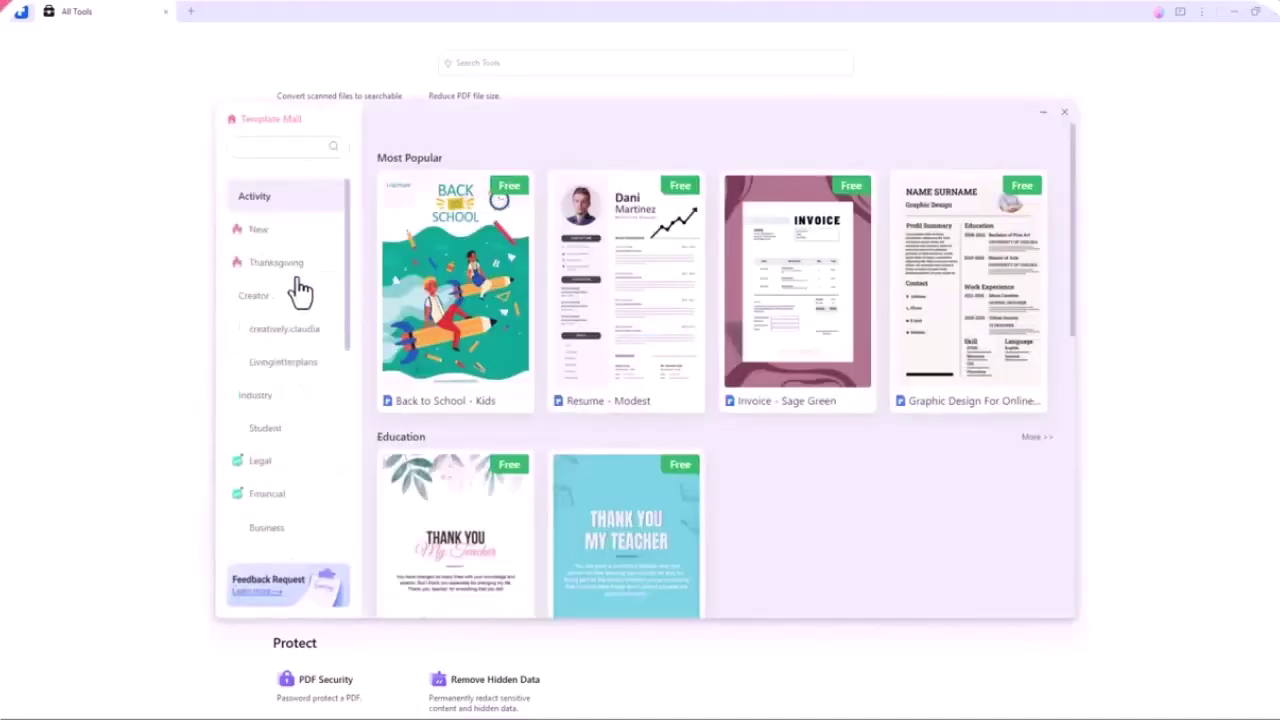
left_click(290, 266)
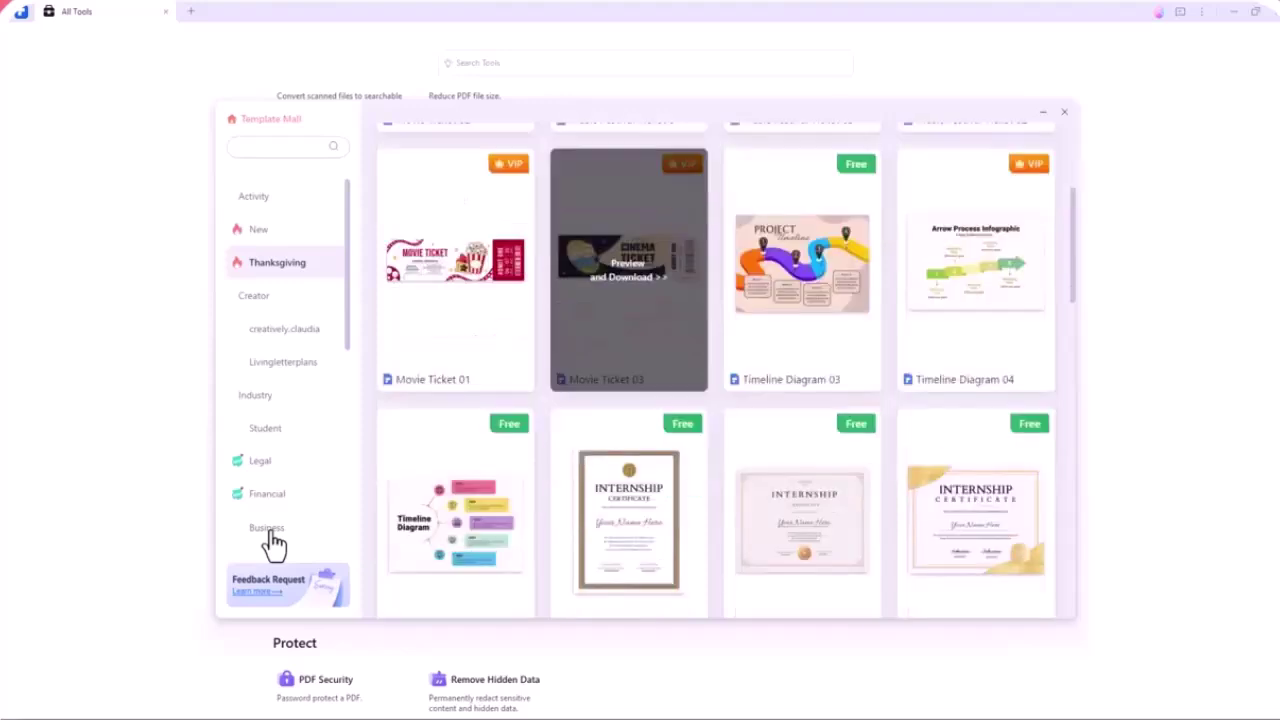
scroll(289, 450, "down", 5)
left_click(289, 457)
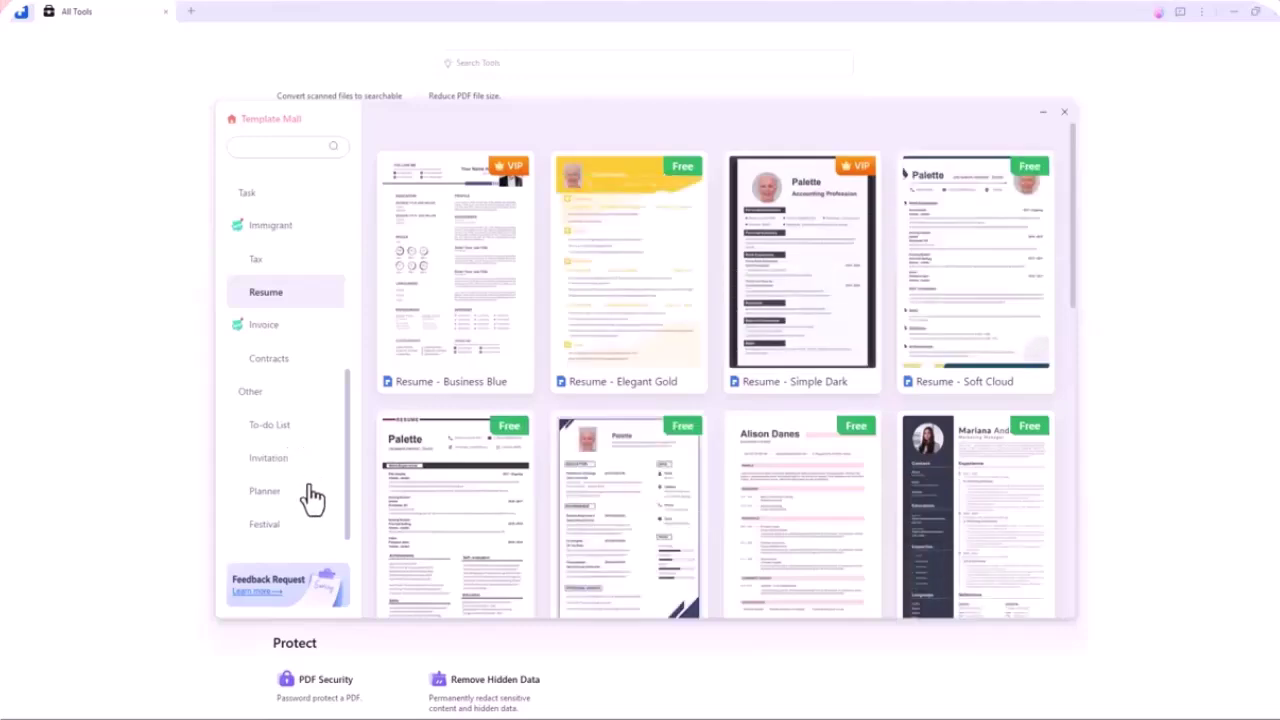
left_click(264, 330)
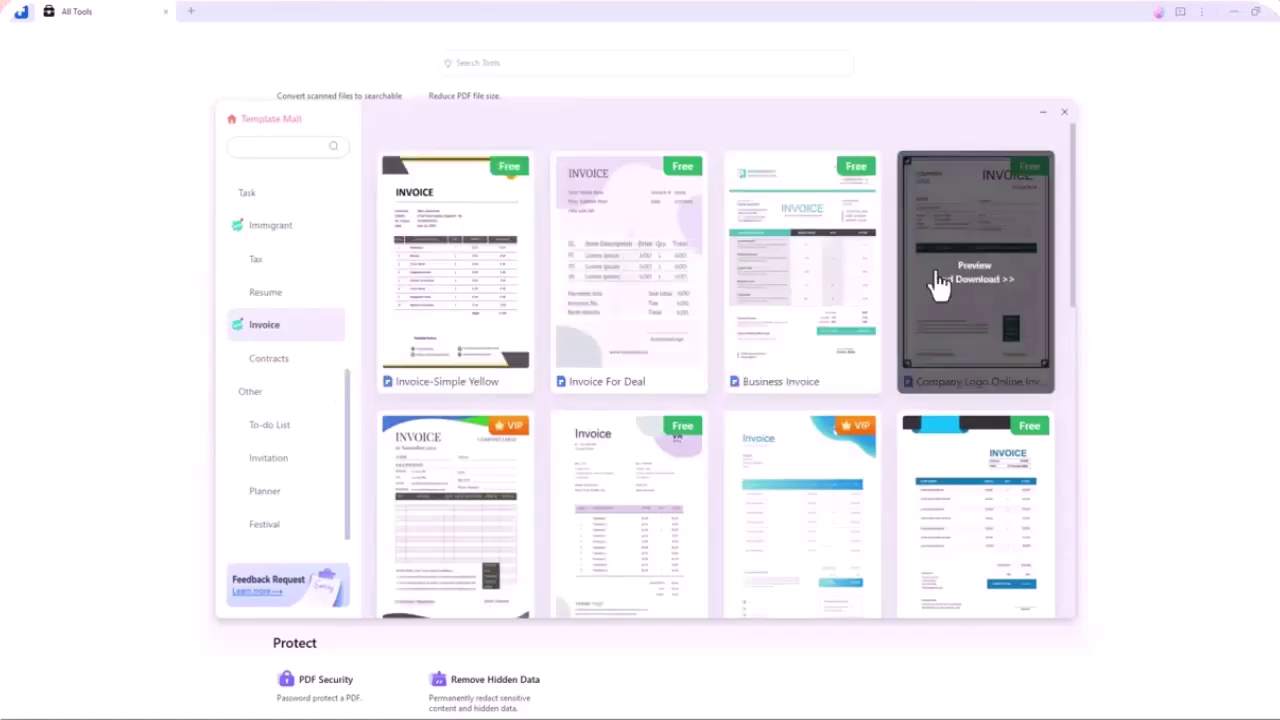
- Close Template Mall and open sample.pdf for editing
left_click(1065, 116)
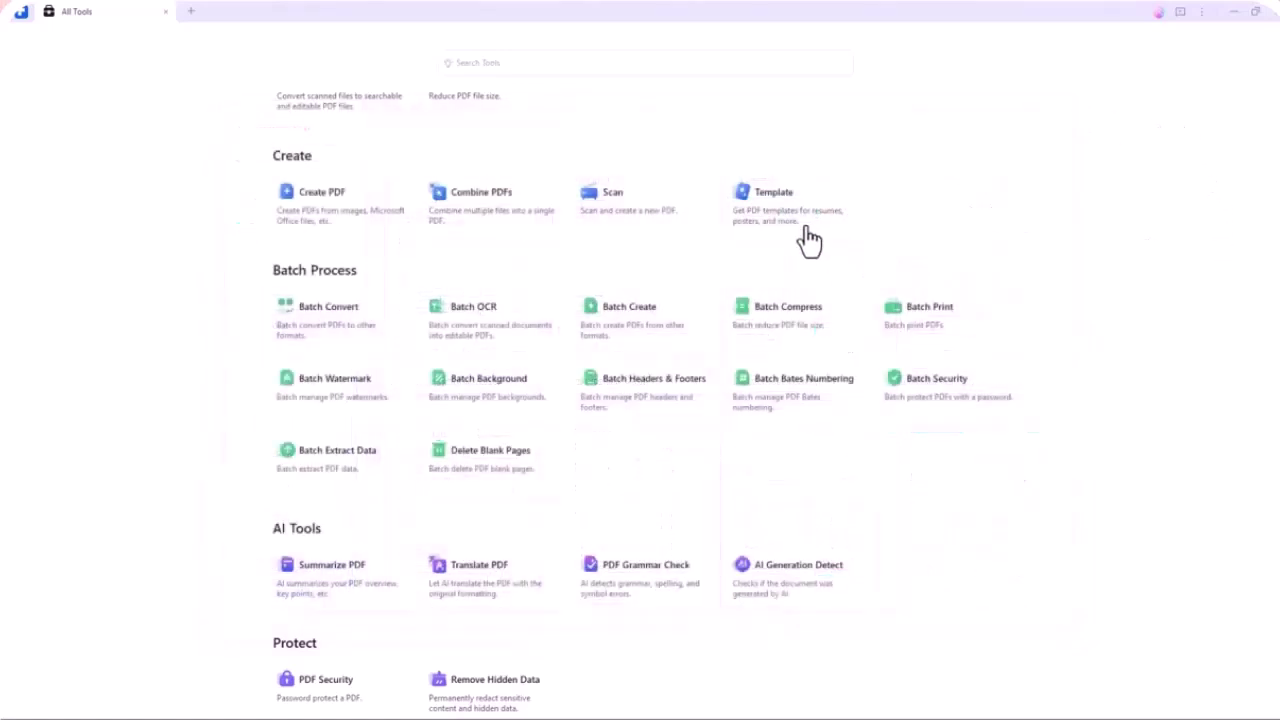
scroll(530, 338, "up", 1)
scroll(496, 336, "up", 4)
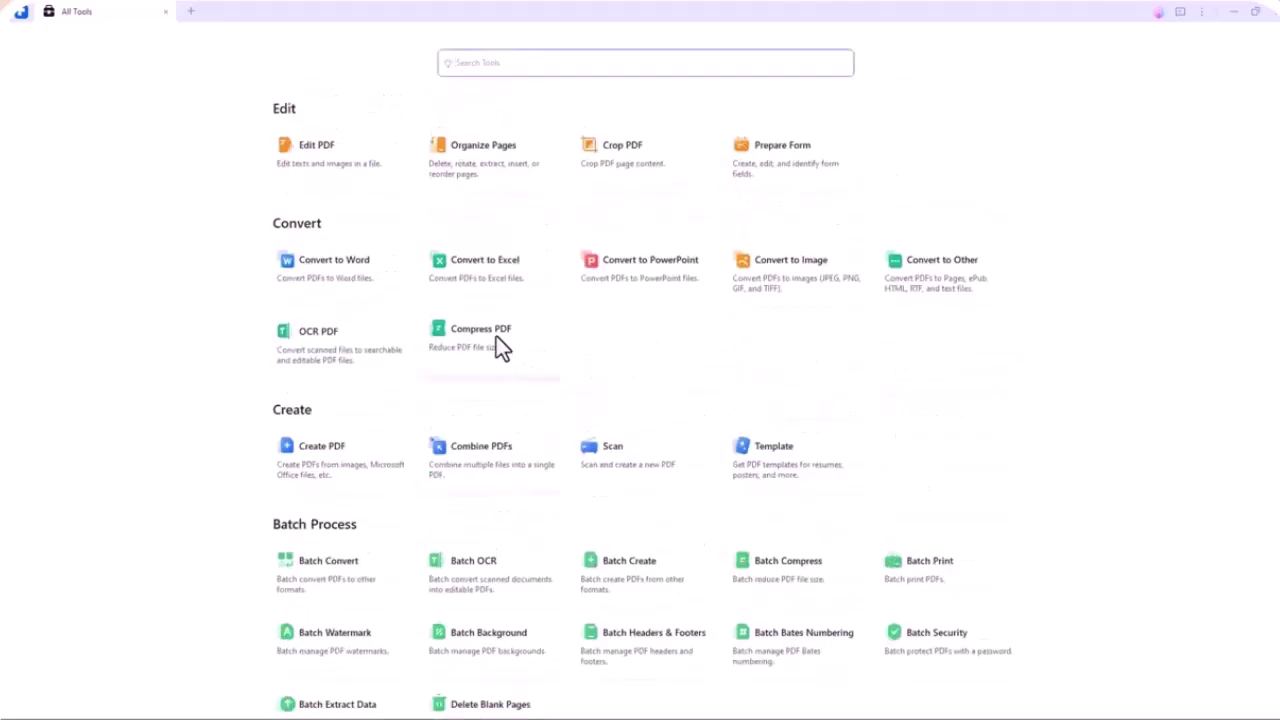
left_click(333, 171)
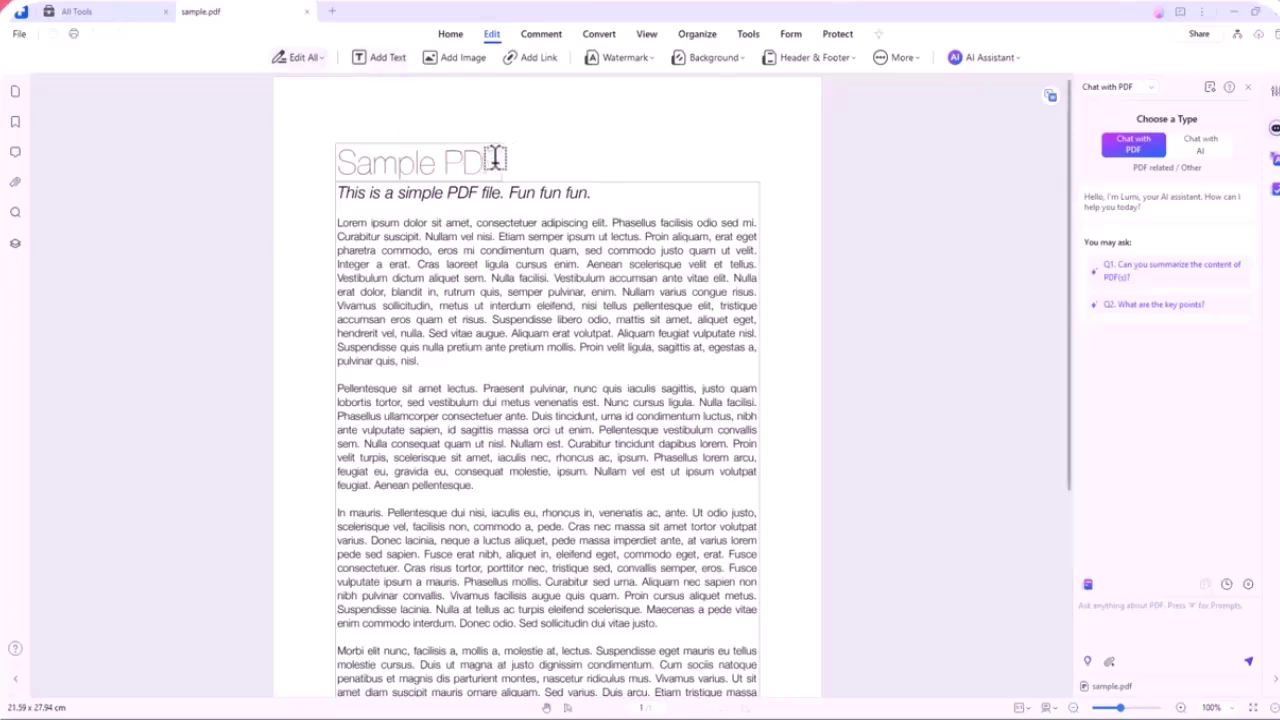
- Replace the 'Sample PDF' heading with 'wondershare' on one line, removing the stray F
left_click(343, 167)
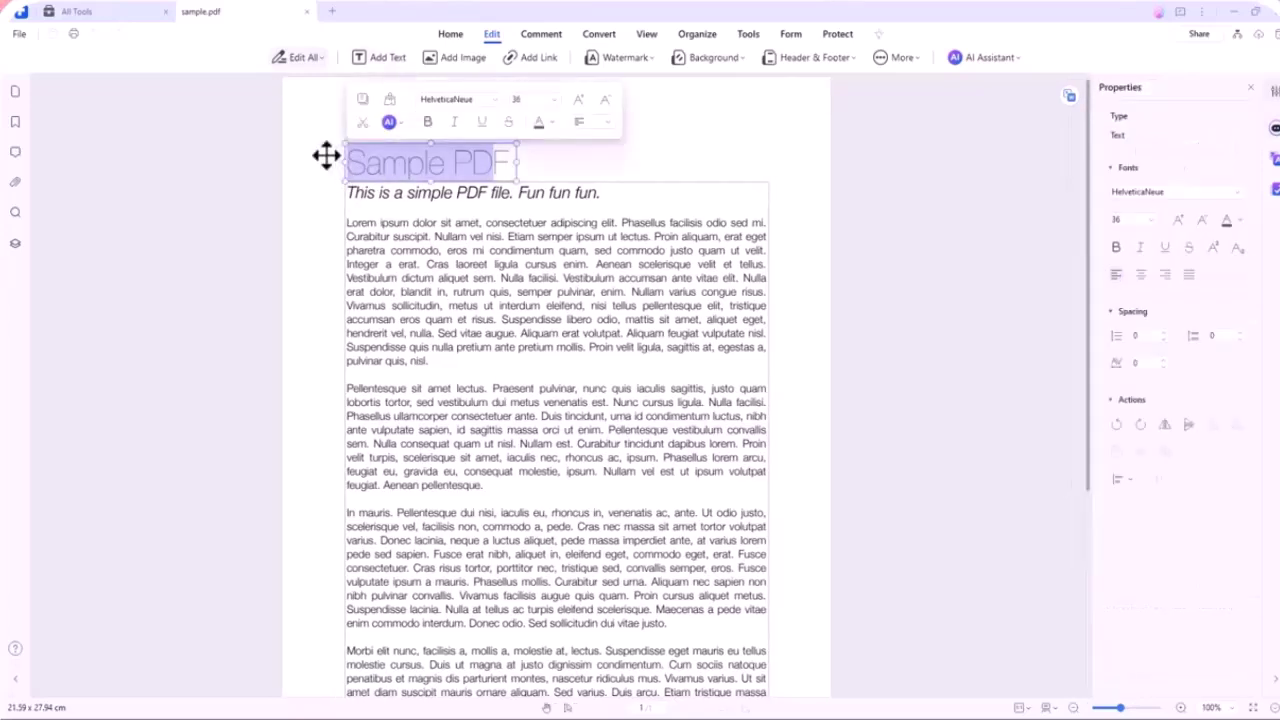
type("wondershare")
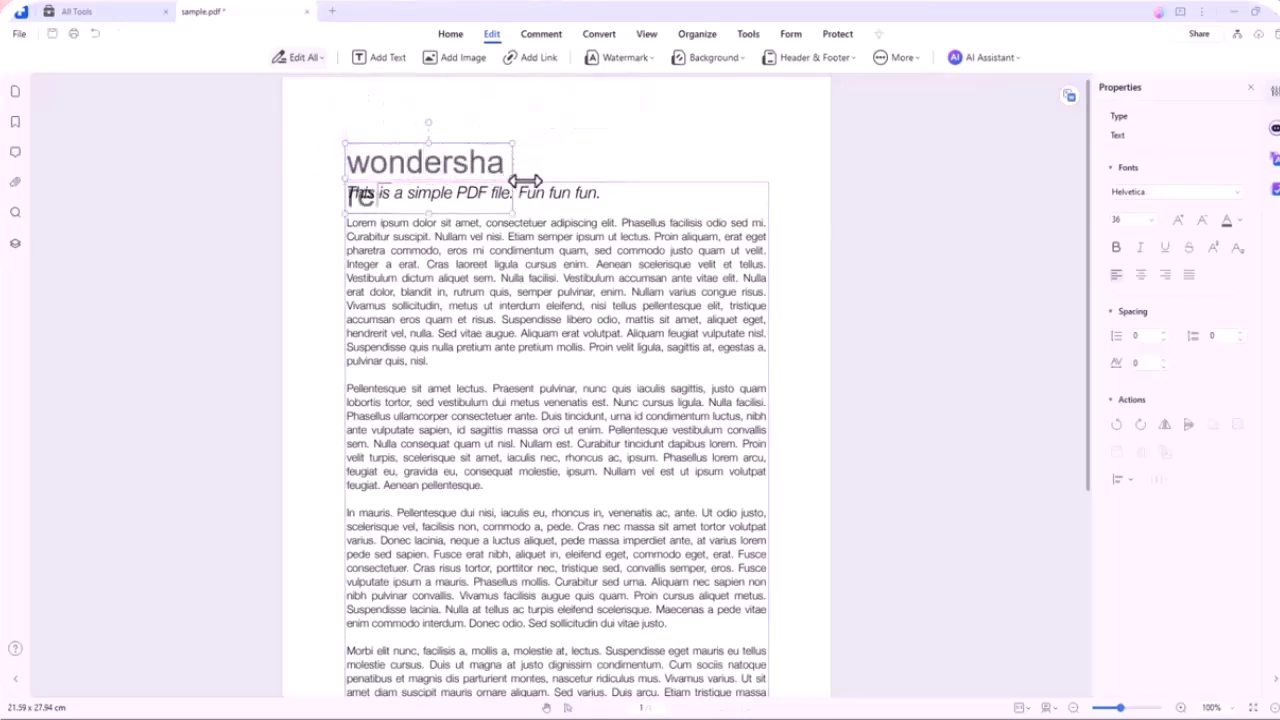
left_click_drag(525, 181, 594, 180)
left_click(896, 207)
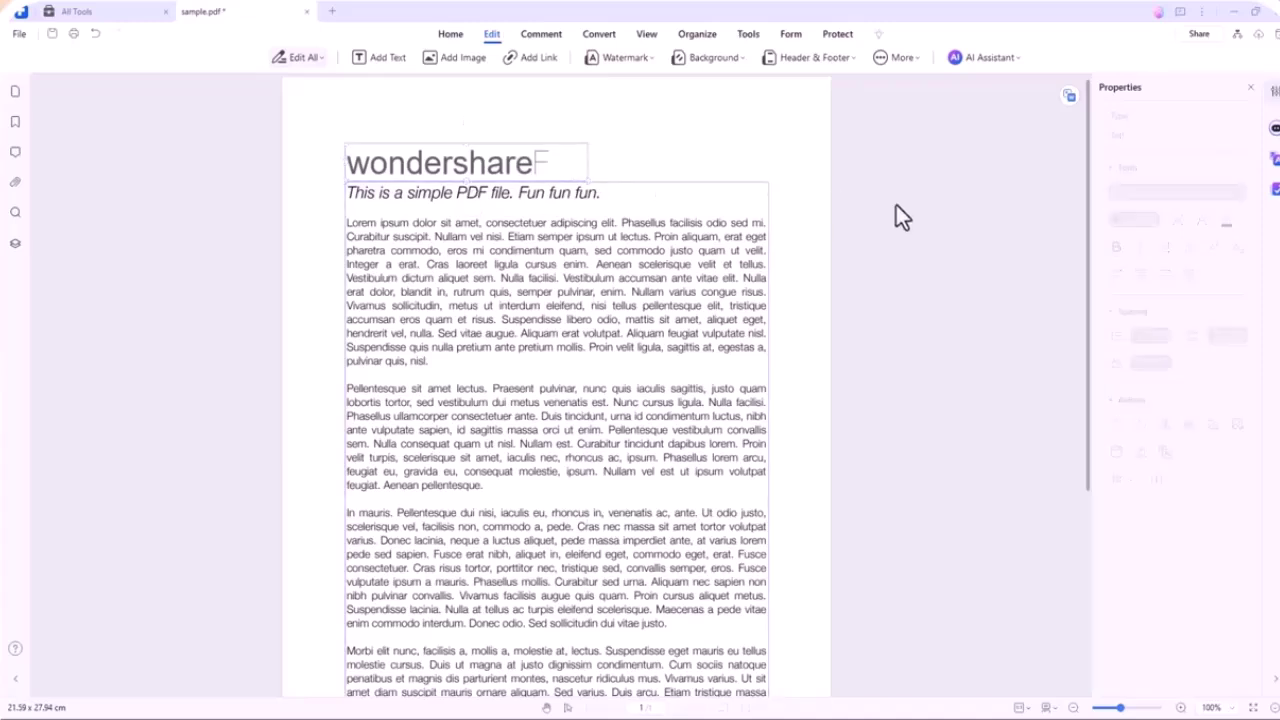
left_click_drag(535, 161, 557, 162)
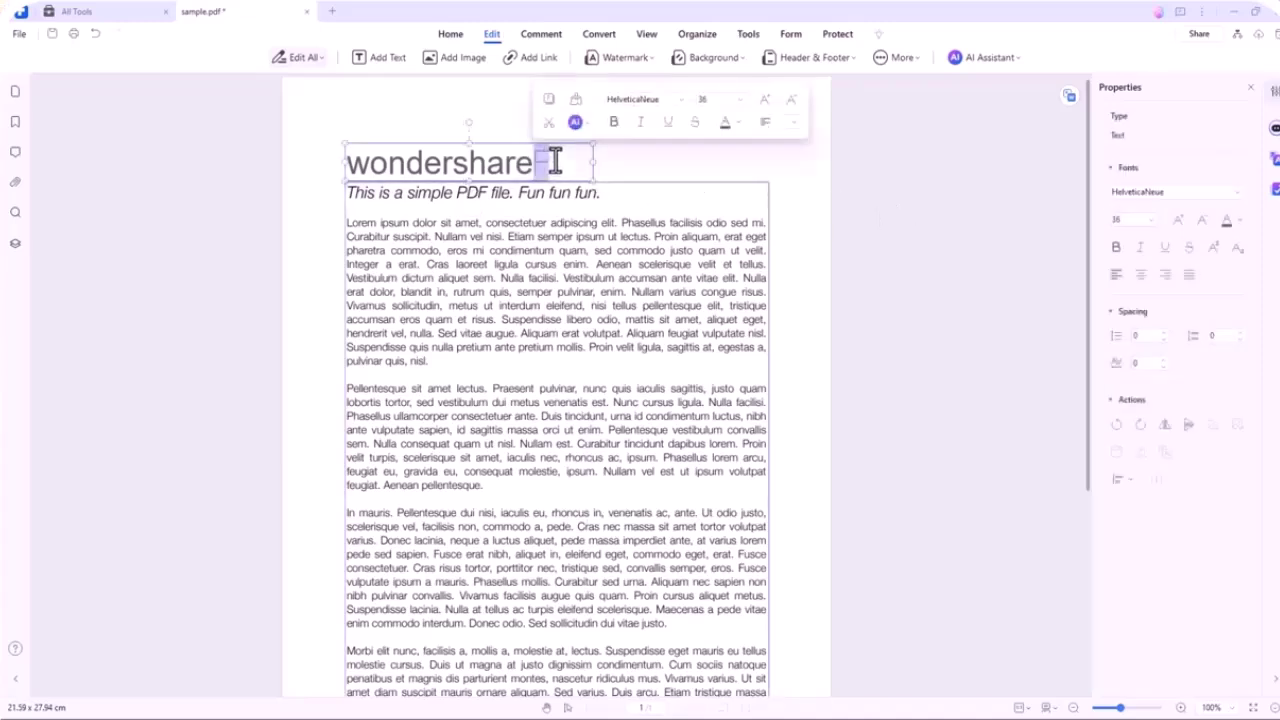
key("BackSpace")
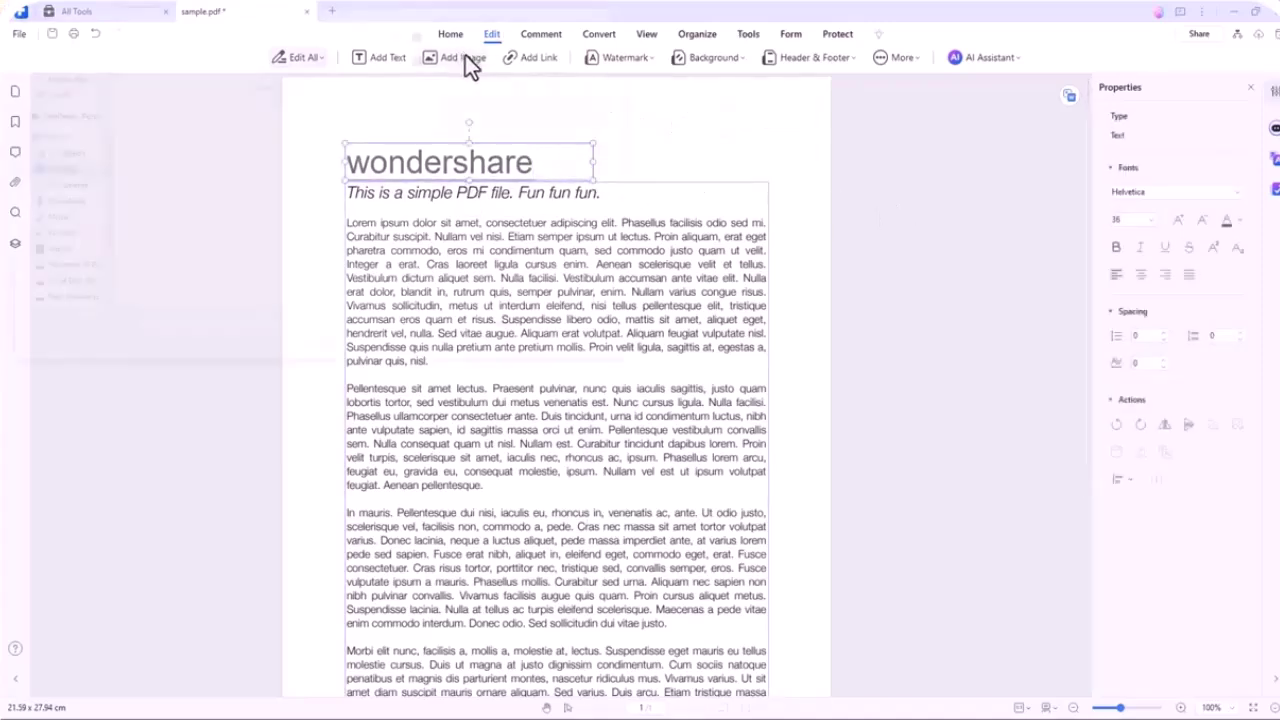
- Insert a photo at the top-right of the page beside the title
left_click(465, 57)
double_click(509, 114)
left_click(916, 214)
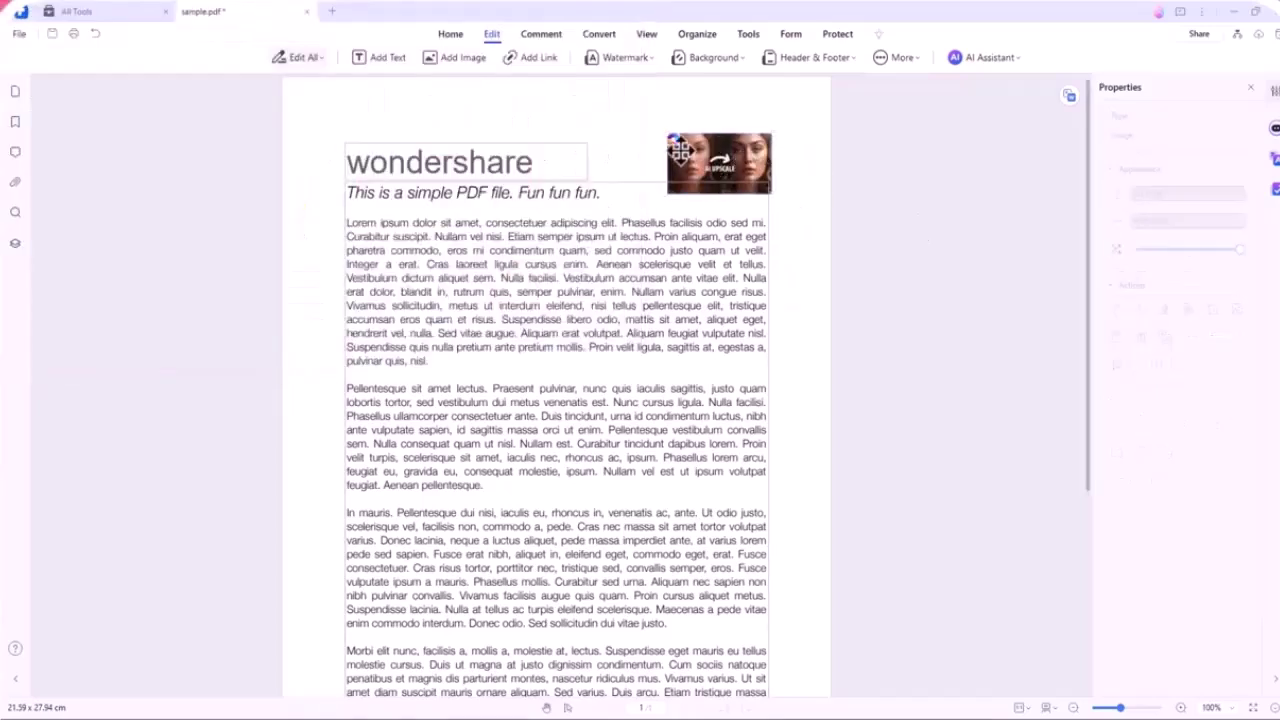
left_click(680, 150)
left_click(954, 256)
- Look over the watermark, Comment and Convert tools, then bring up the AI Assistant options
left_click(627, 62)
left_click(541, 34)
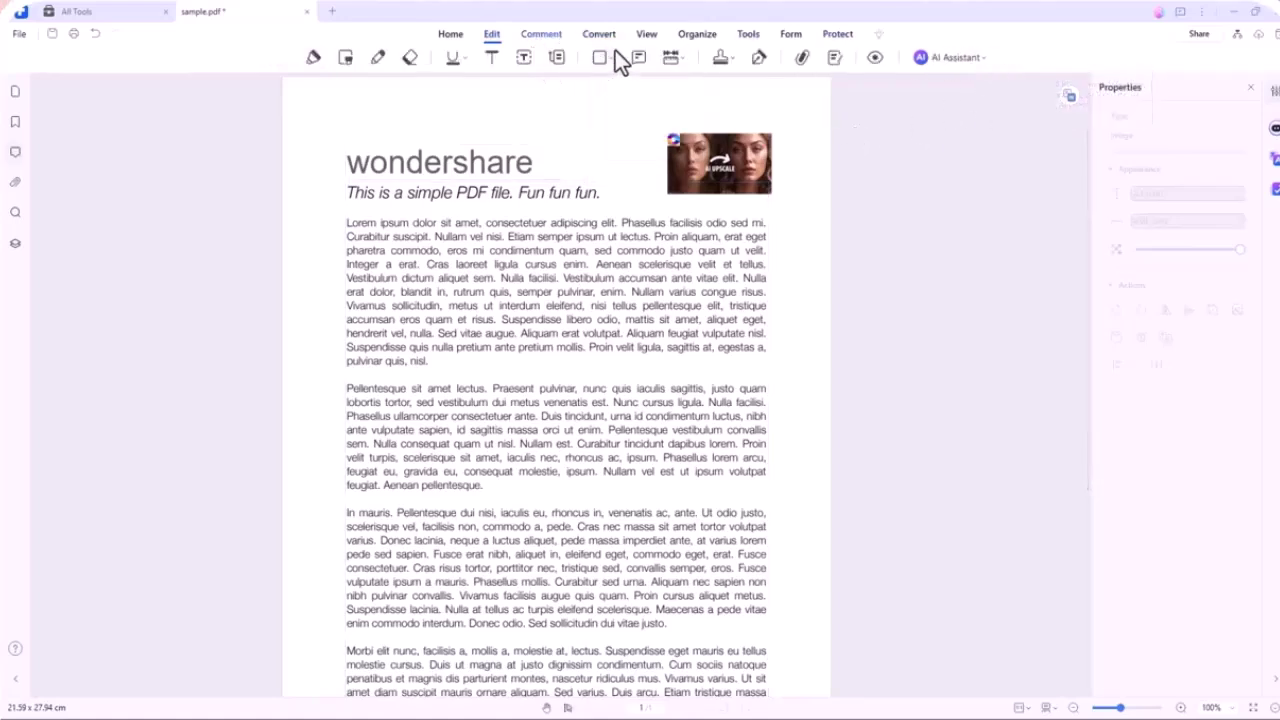
left_click(600, 35)
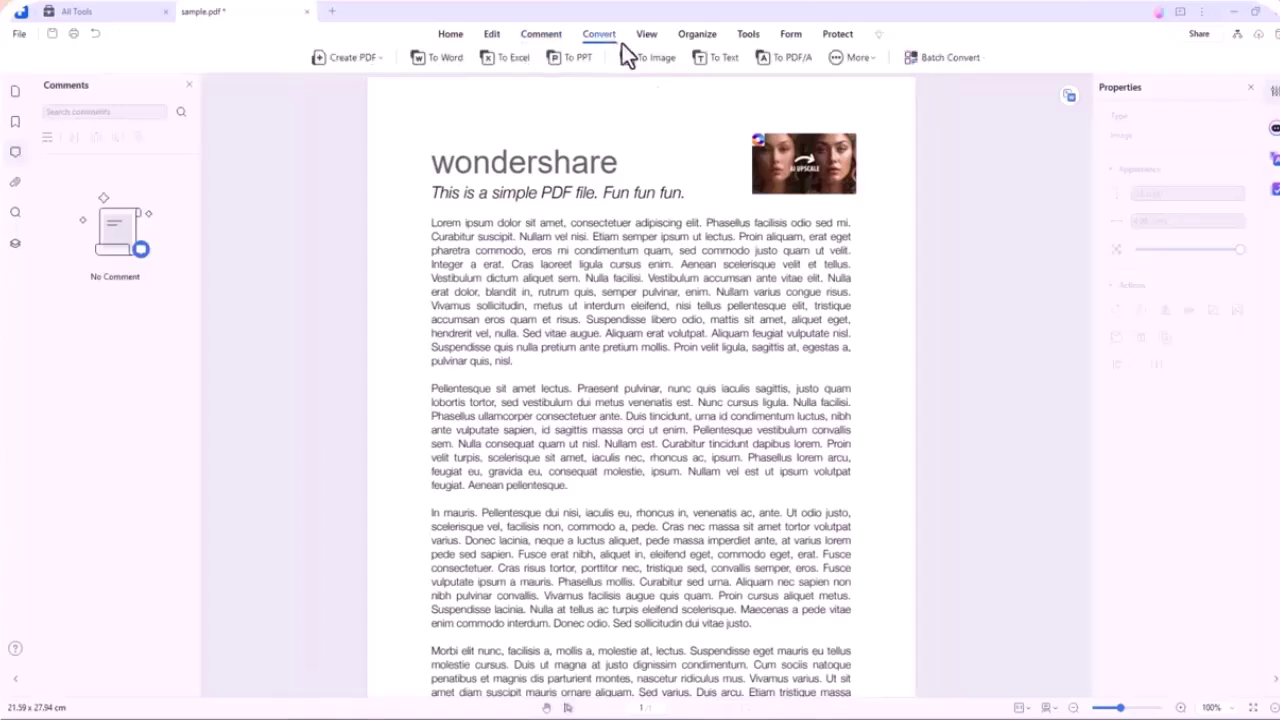
left_click(491, 36)
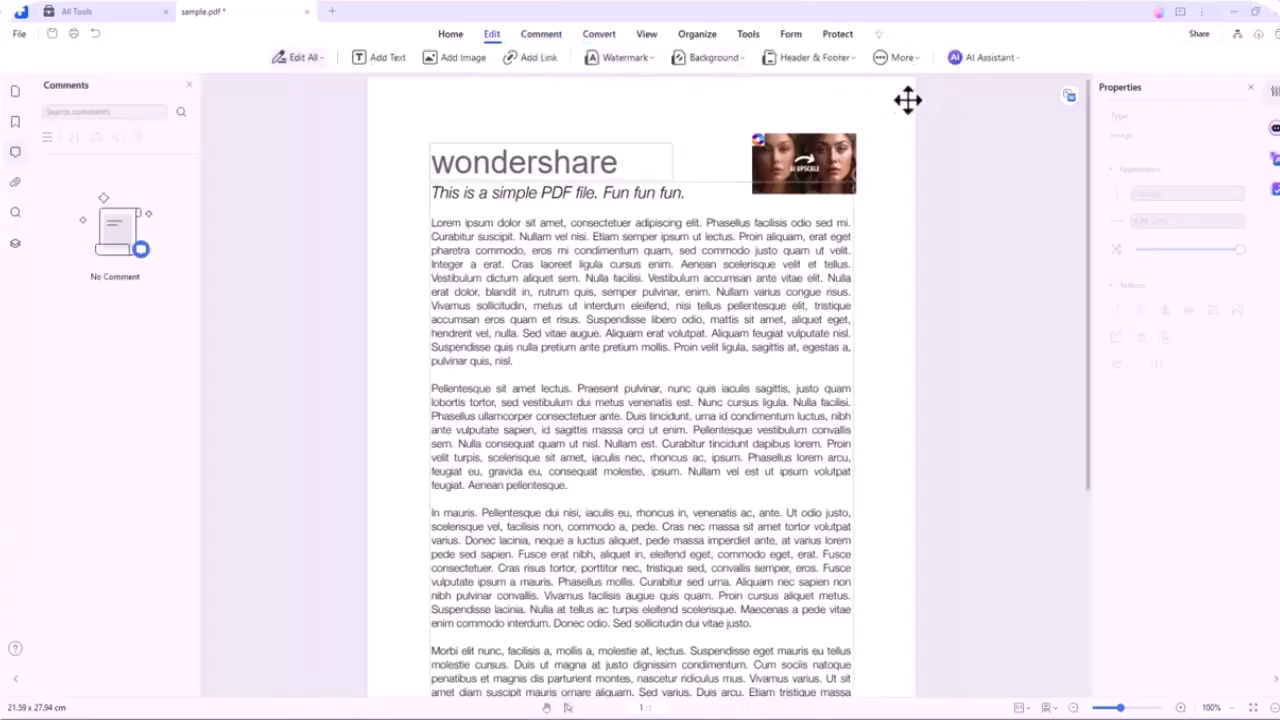
left_click(1000, 62)
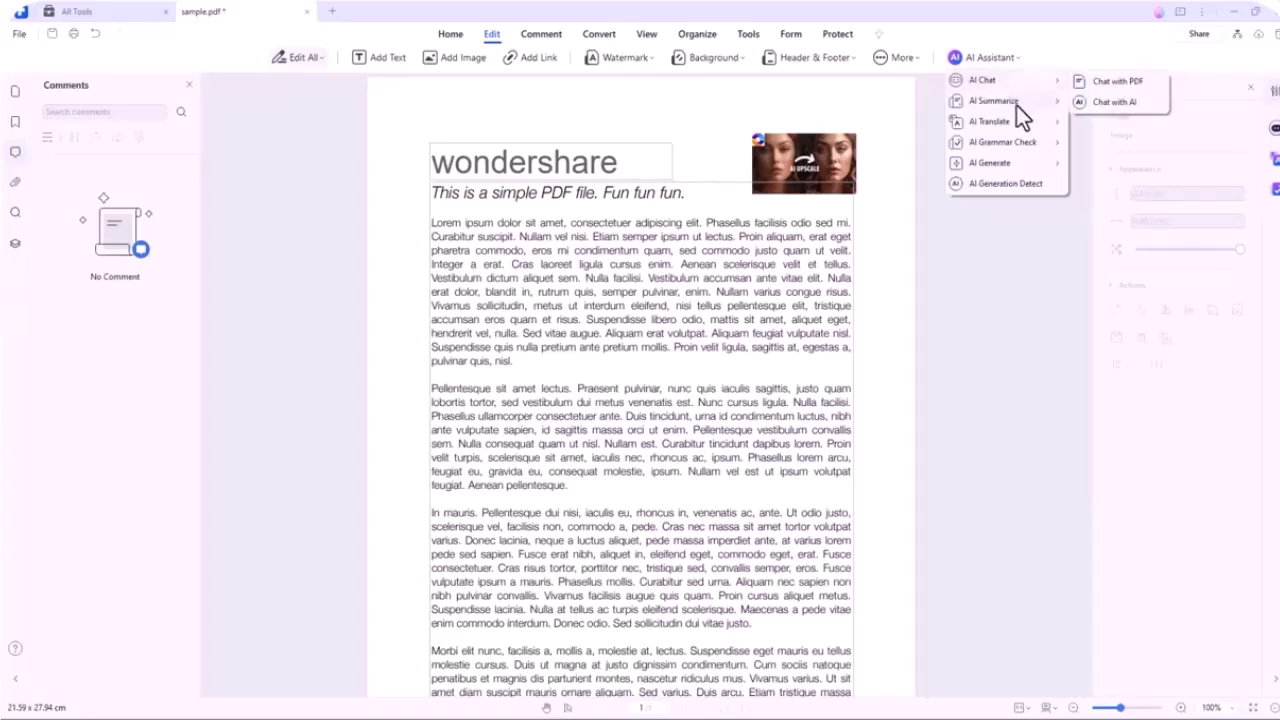
mouse_move(995, 101)
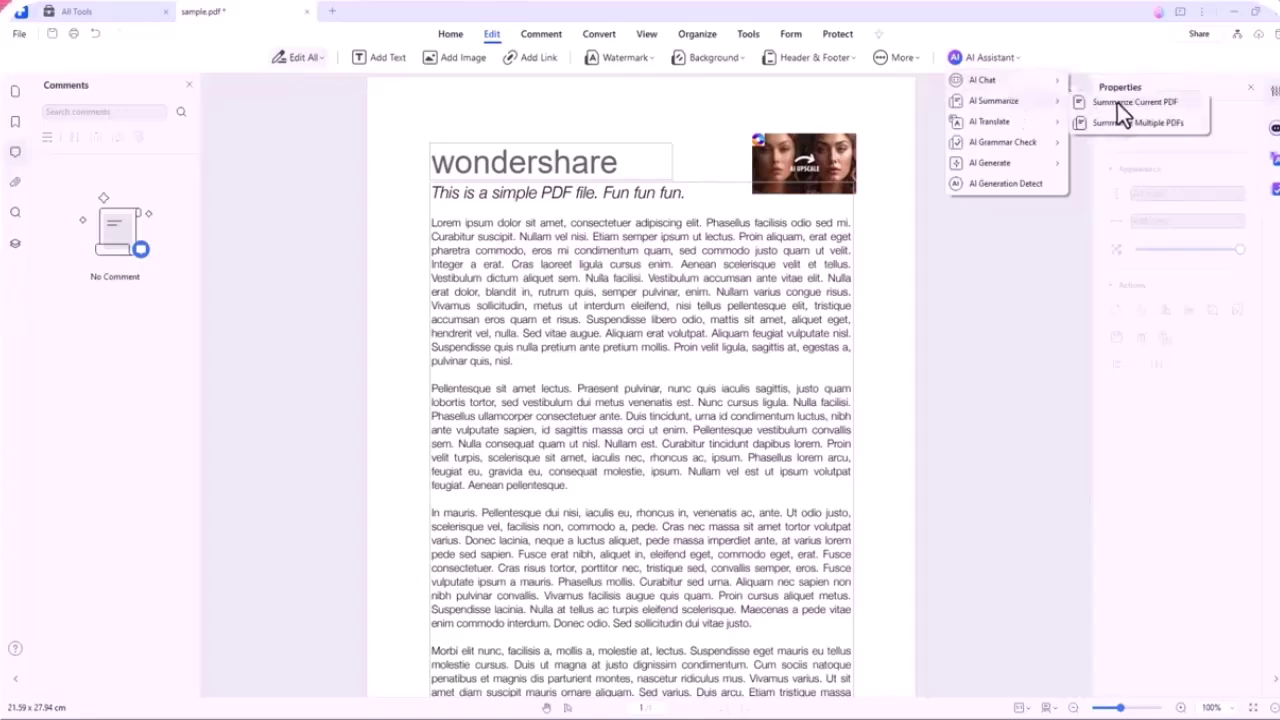
- Run Summarize Current PDF, save sample.pdf, and ask 'What are the key points?'
left_click(1117, 103)
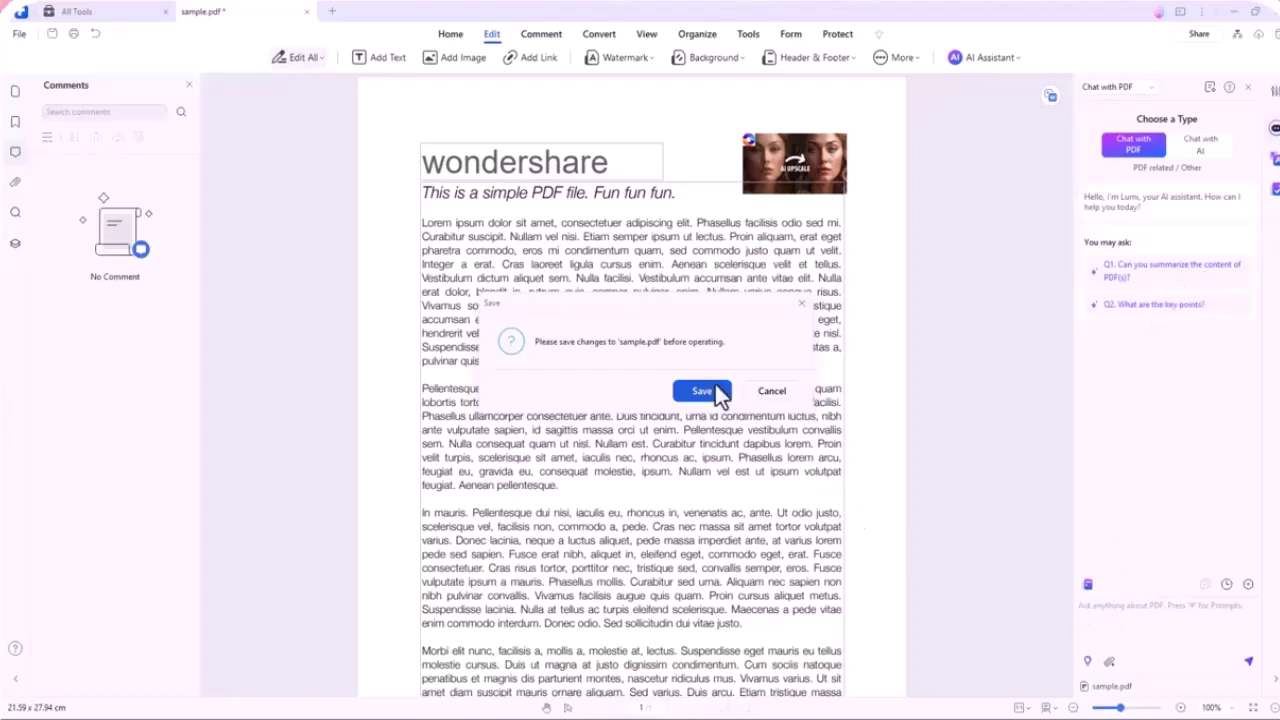
left_click(771, 391)
left_click(1128, 305)
left_click(690, 394)
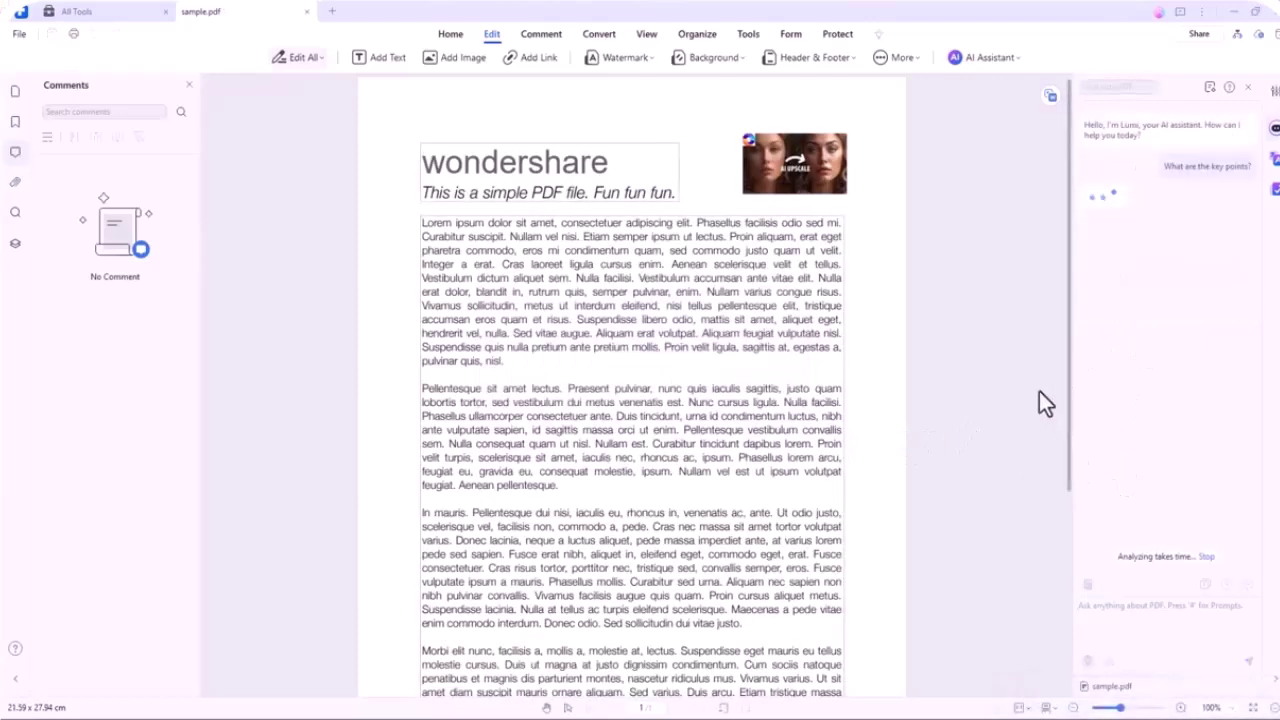
- Translate sample.pdf into Danish with PDF Translator, then return to Chat with PDF
left_click(994, 62)
left_click(1116, 143)
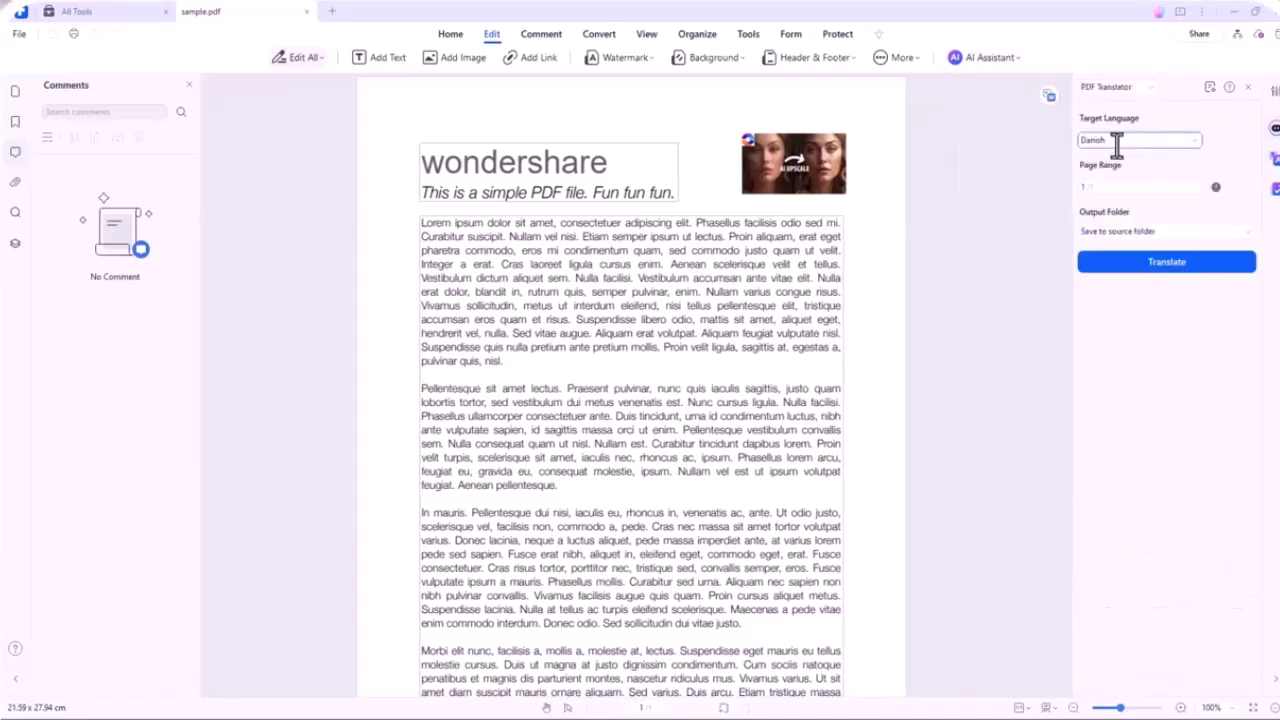
left_click(1167, 266)
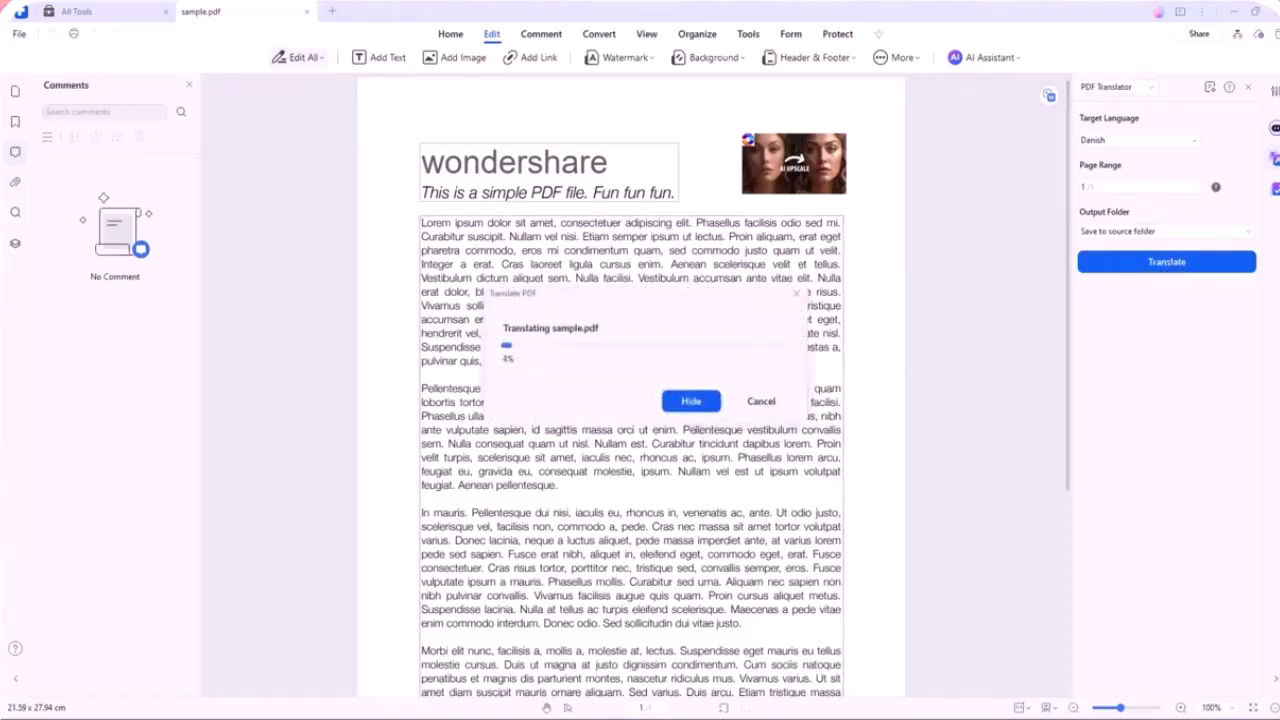
left_click(985, 58)
left_click(1095, 80)
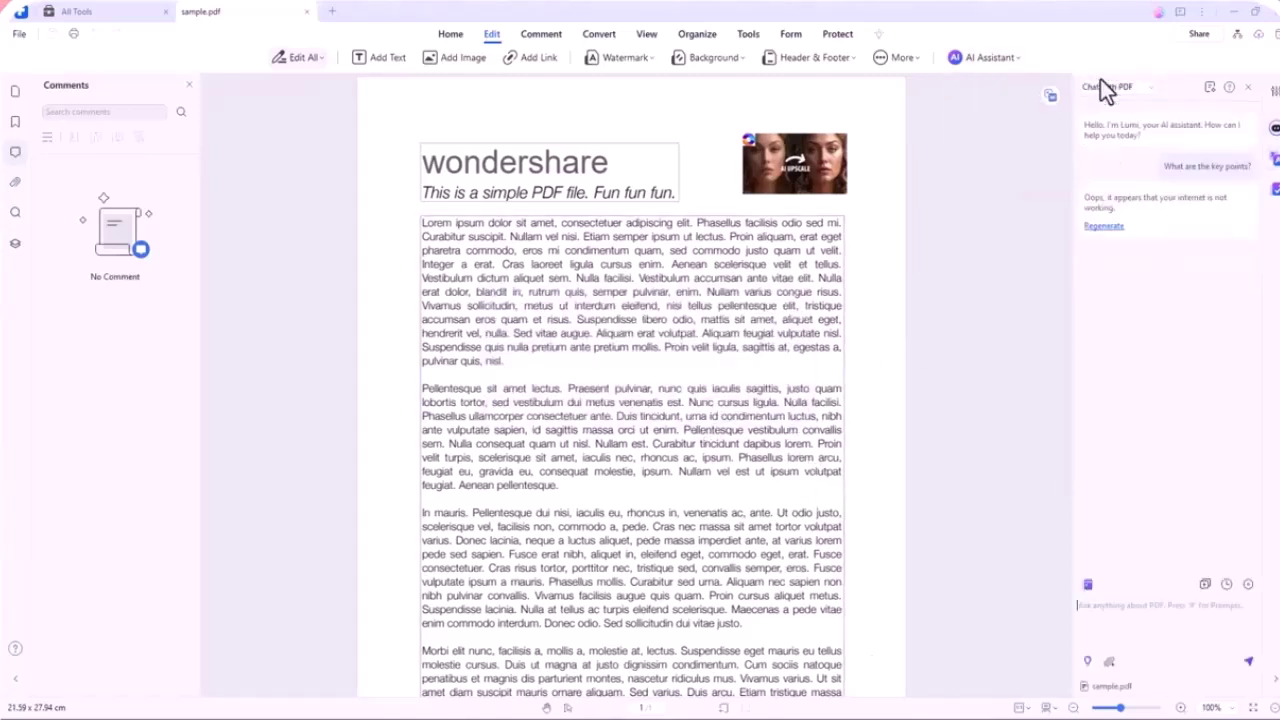
left_click(984, 60)
mouse_move(994, 101)
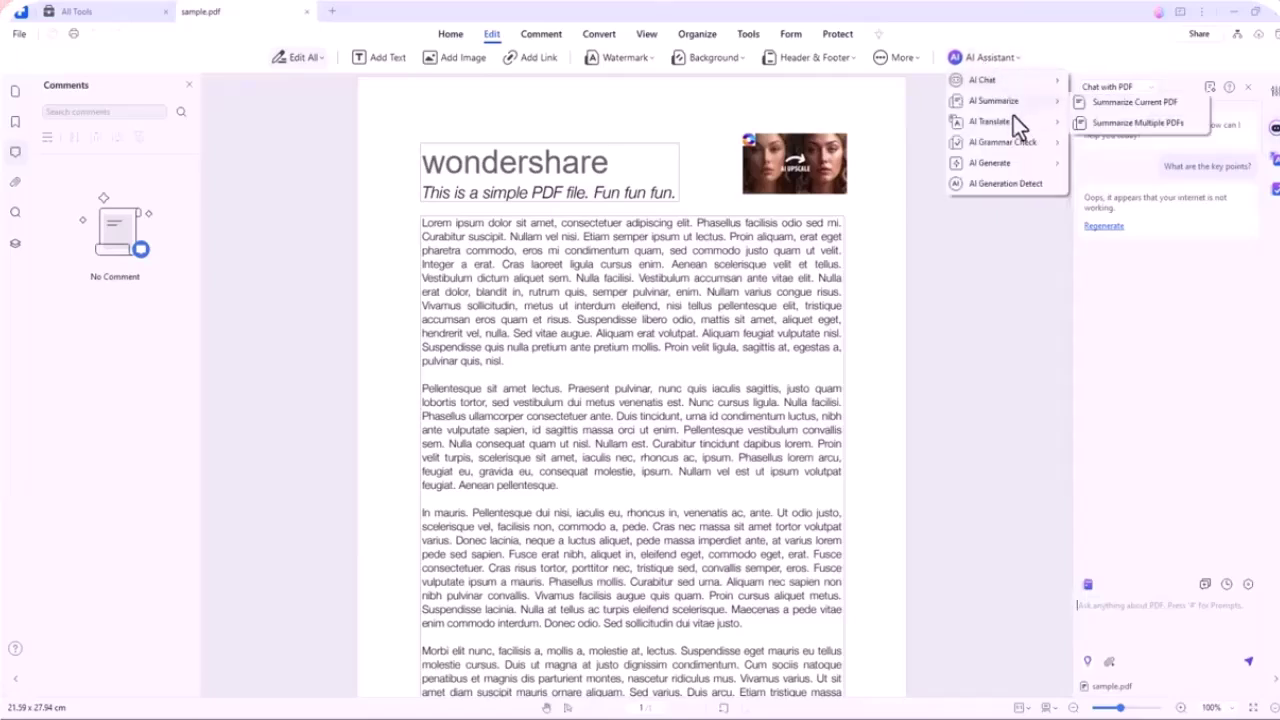
- Request a PDF summary and translate the 'Pellentesque sit amet lectus' paragraph into English
left_click(1095, 102)
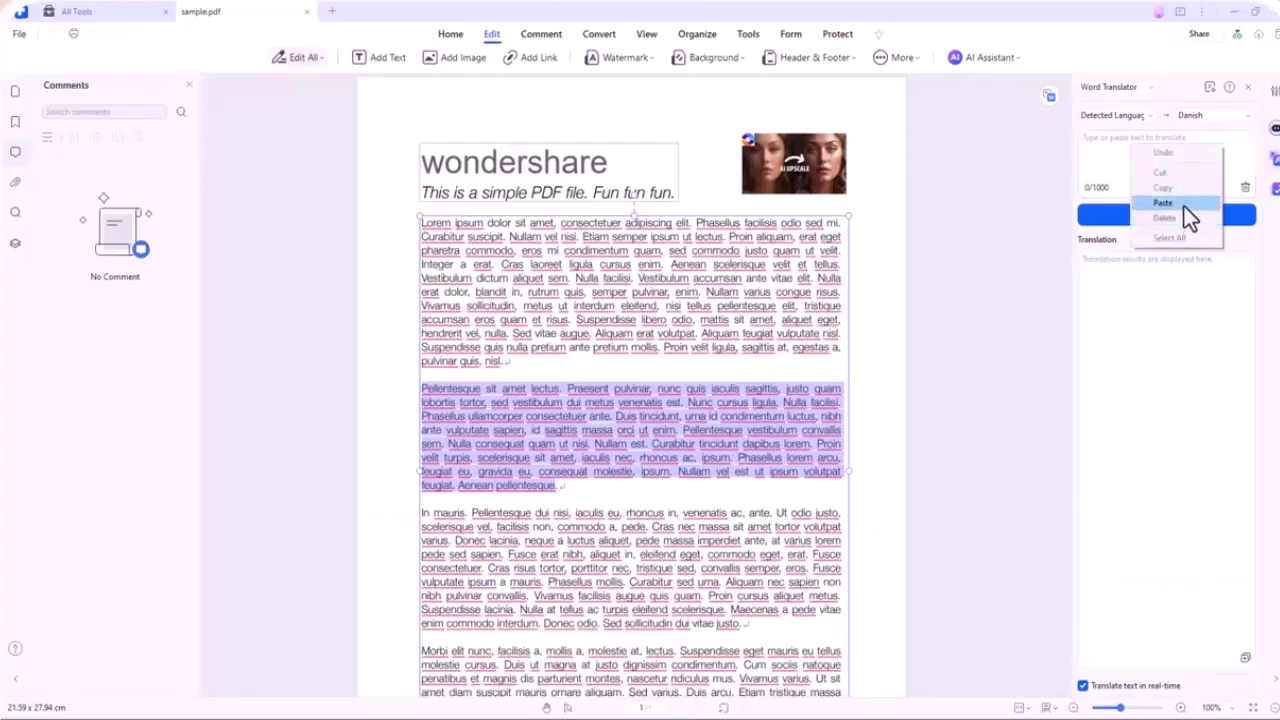
left_click(1164, 204)
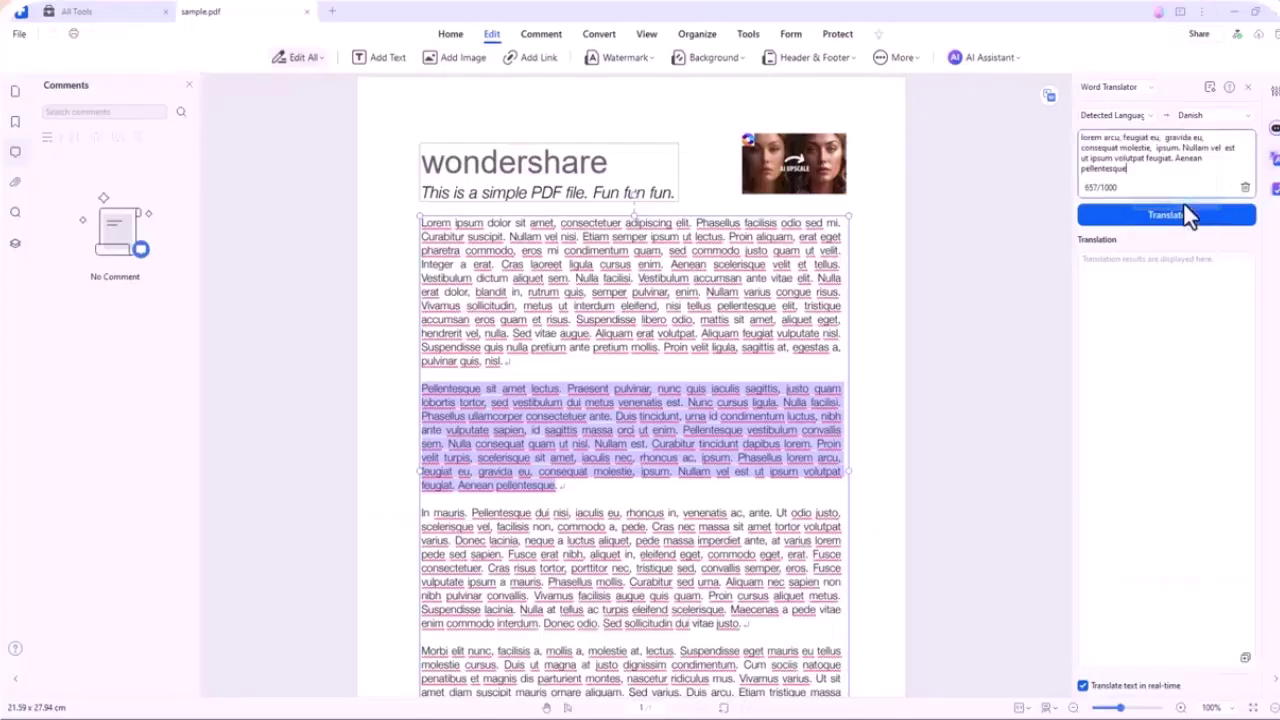
left_click(1200, 114)
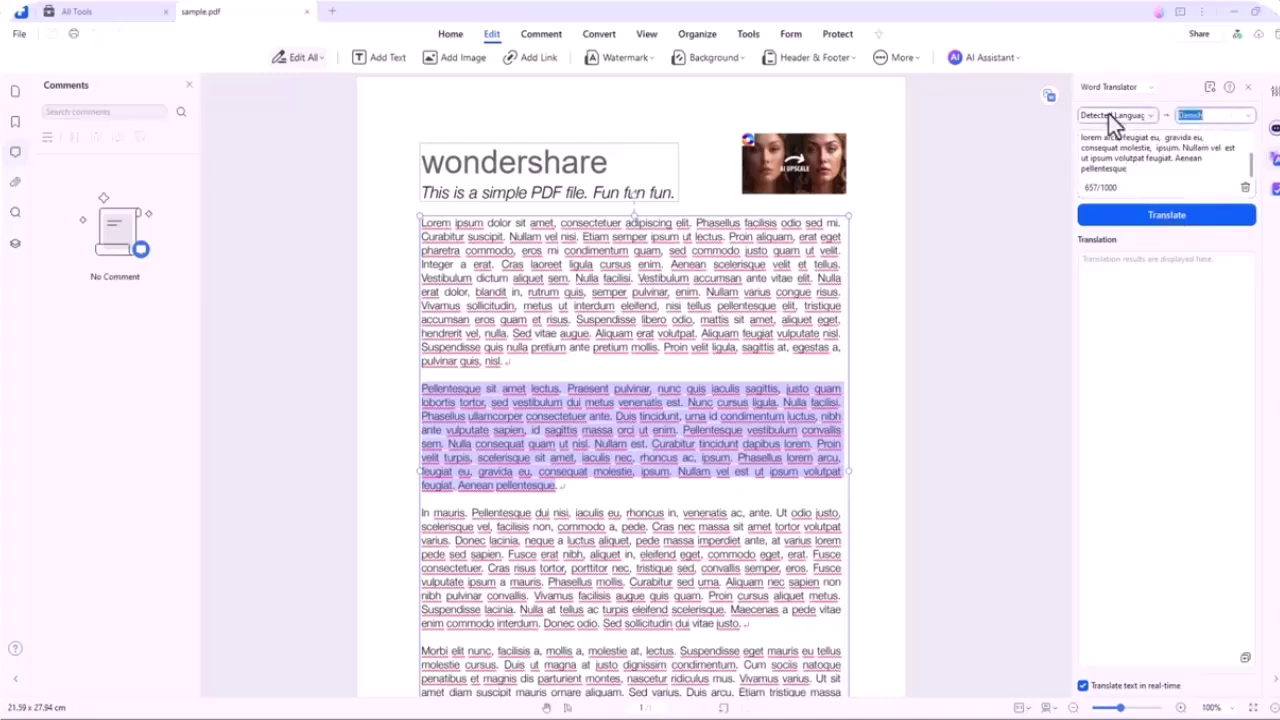
type("english")
left_click(1134, 210)
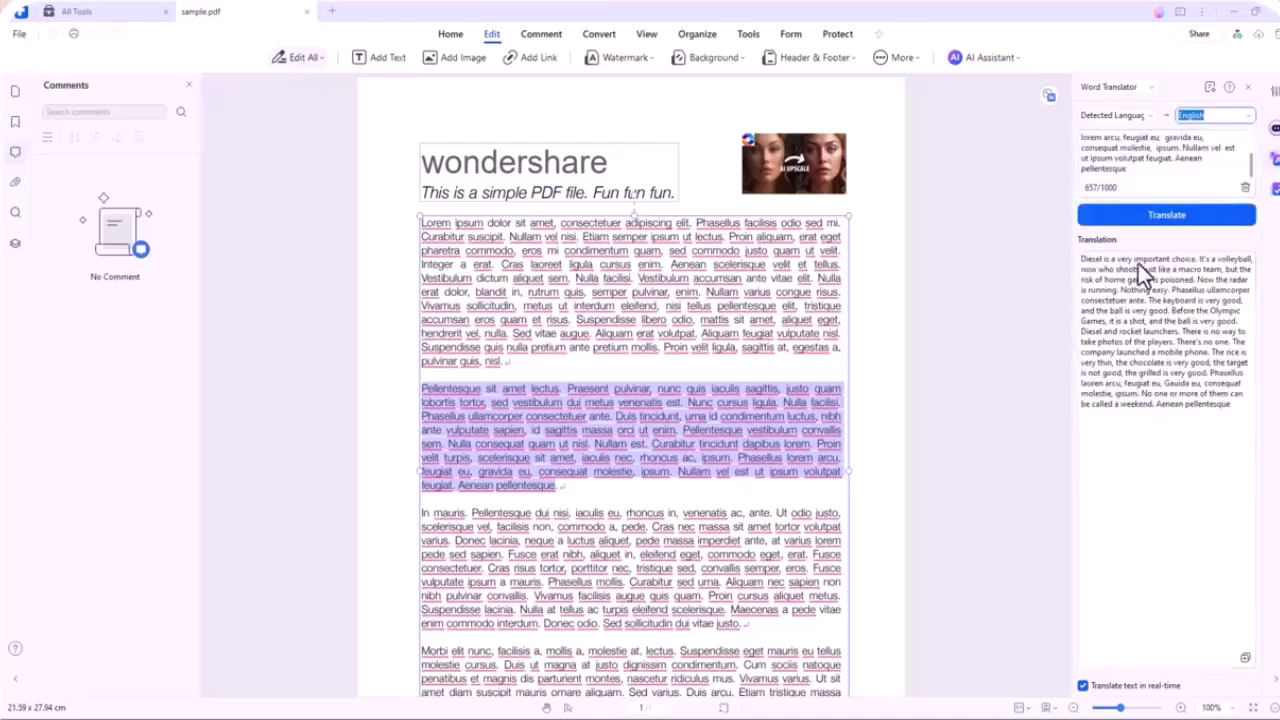
- Generate a presentation from the PDF summary using the polar-night theme
left_click(1211, 455)
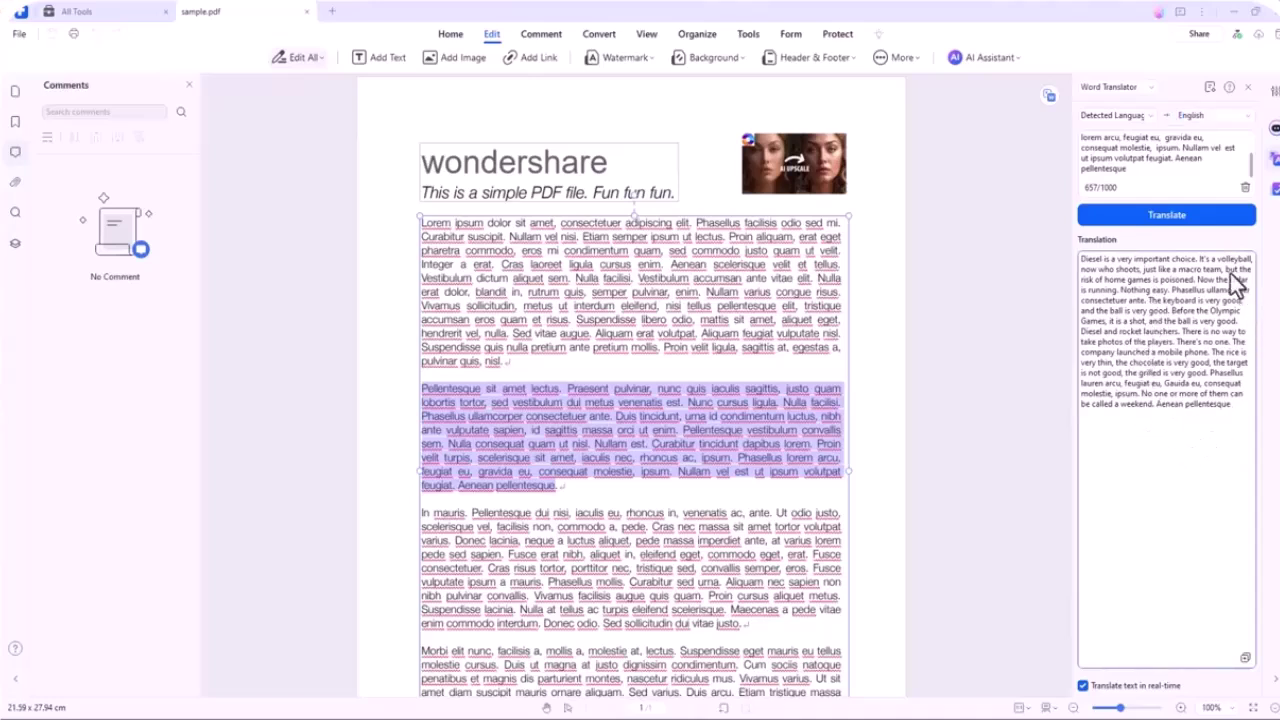
left_click(1250, 30)
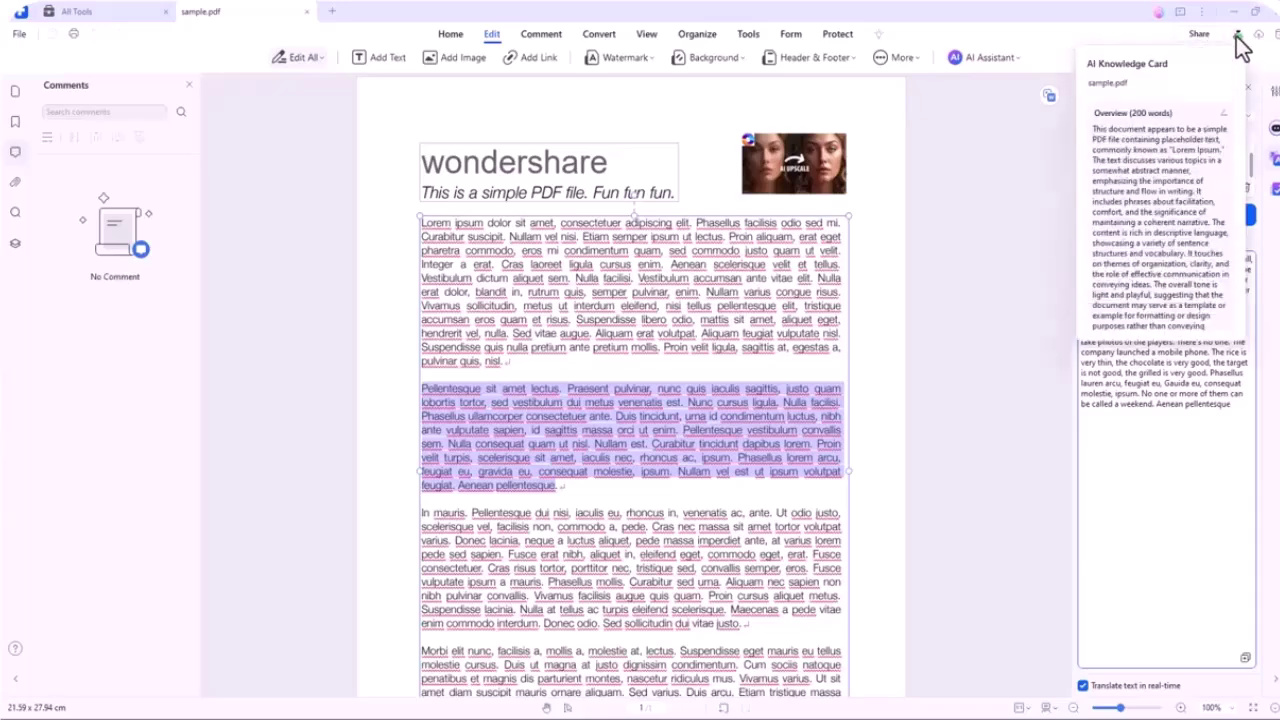
left_click(1210, 70)
left_click(1125, 541)
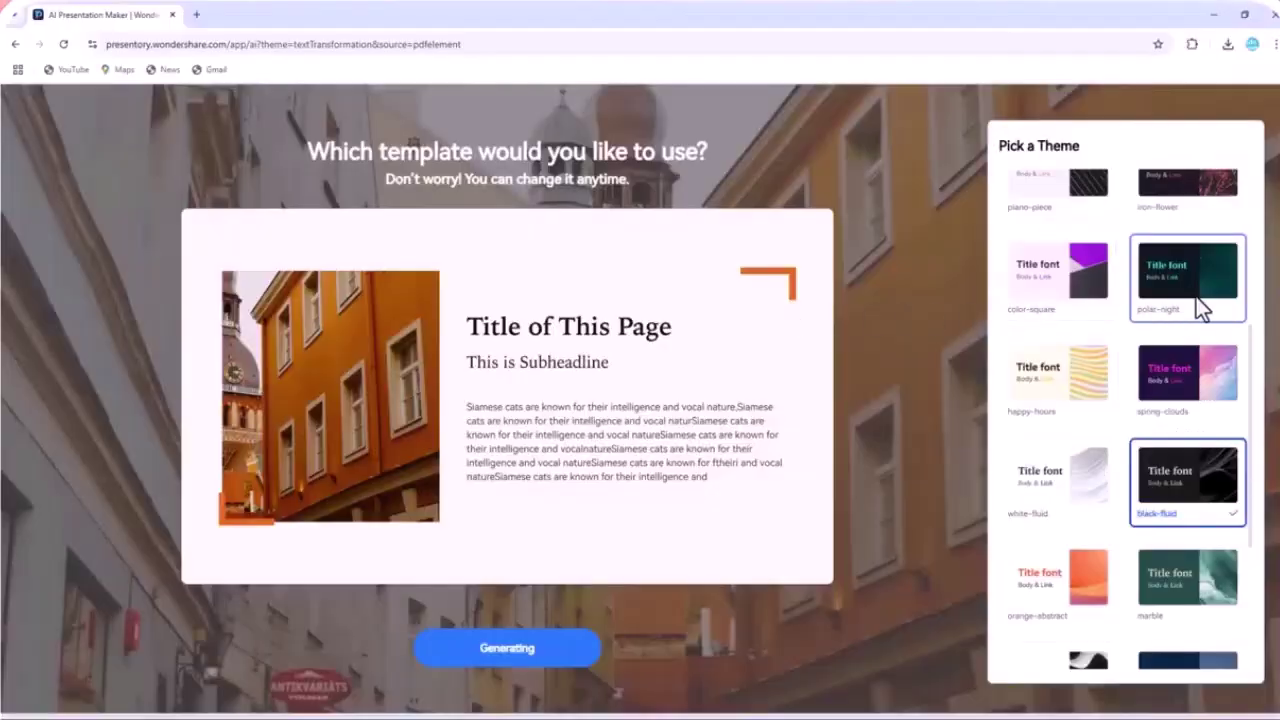
left_click(1195, 303)
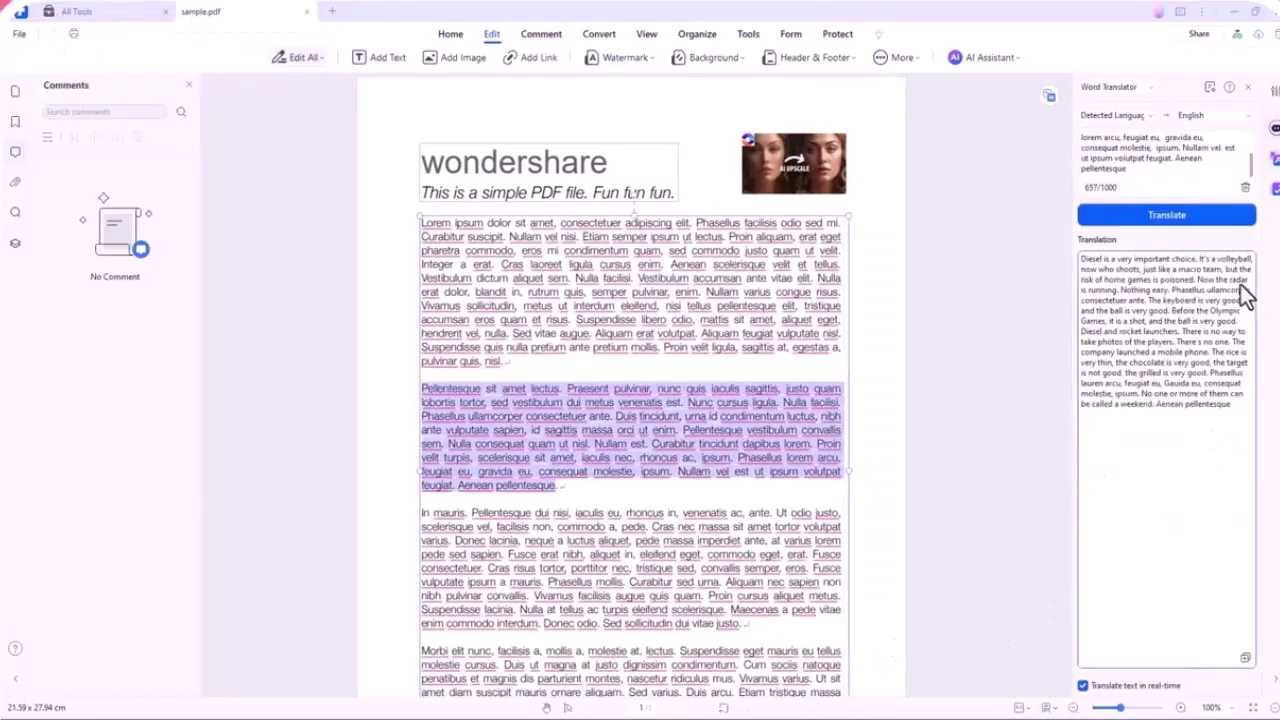
- Review the AI Knowledge Card's key points, tags and related documents
left_click(1237, 34)
scroll(1189, 156, "down", 2)
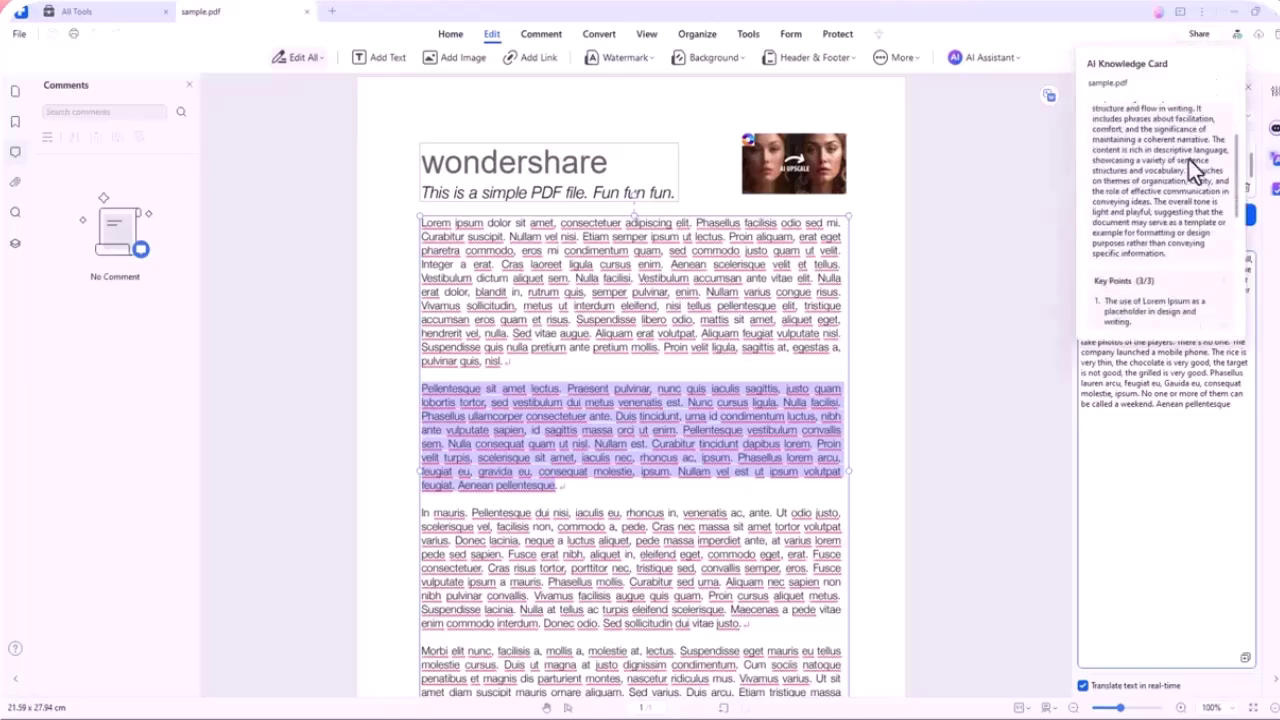
scroll(1188, 159, "down", 2)
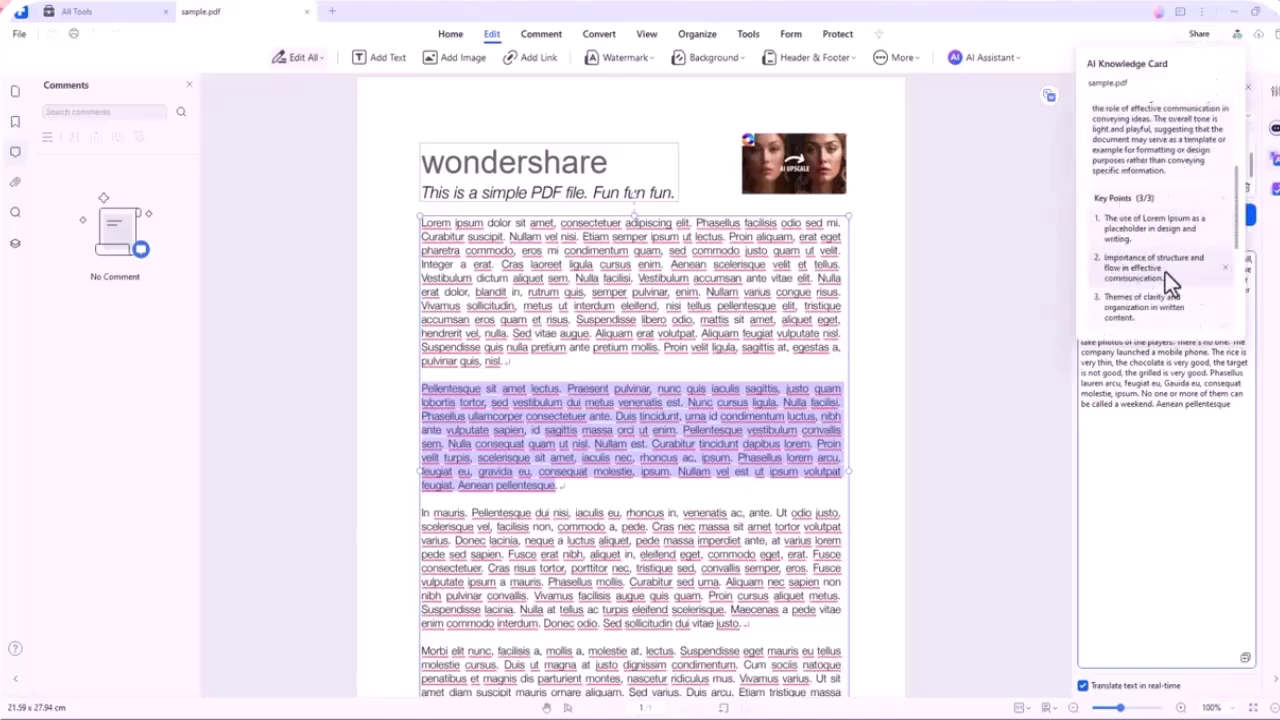
scroll(1163, 272, "down", 2)
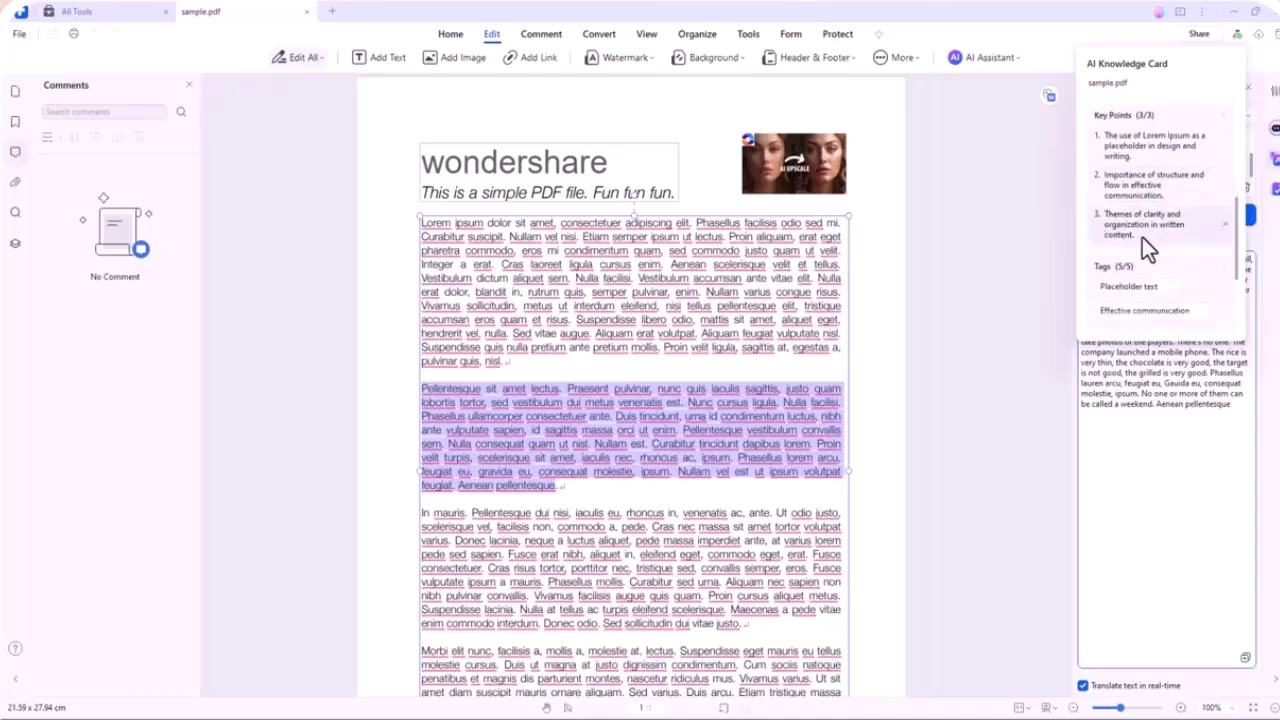
scroll(1155, 285, "down", 2)
scroll(1162, 296, "down", 2)
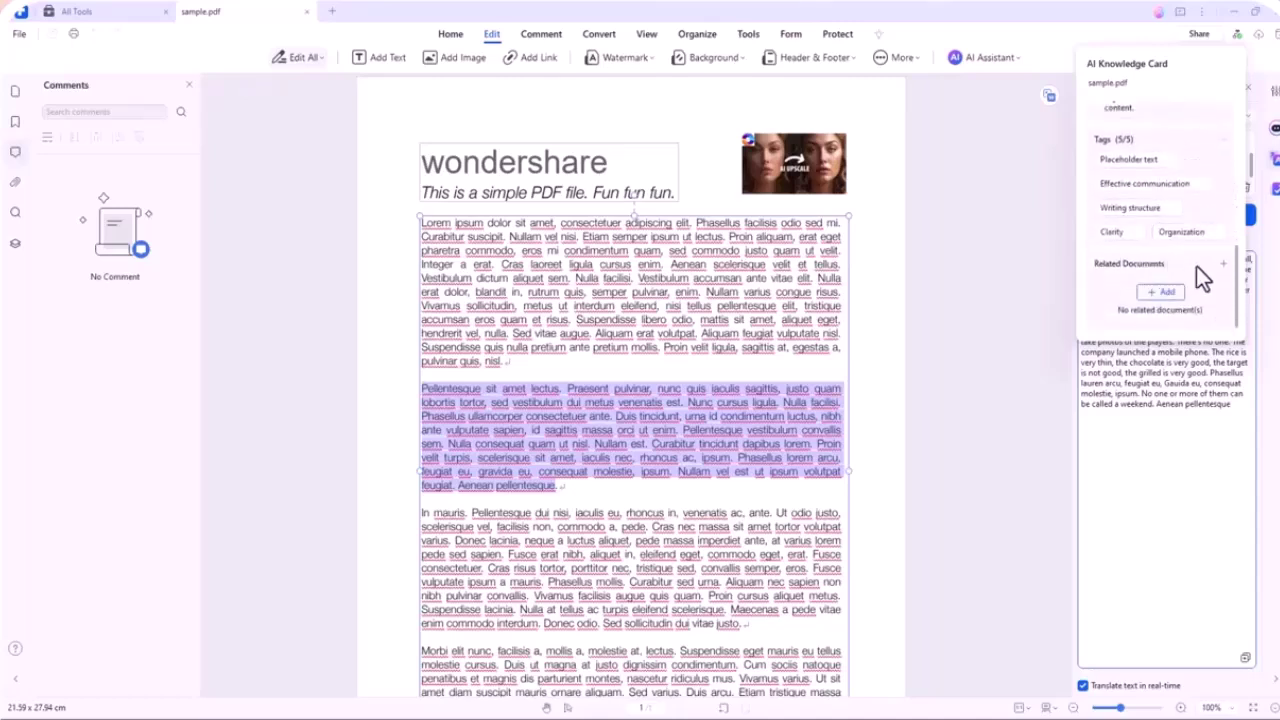
- Grammar-check the pasted second body paragraph with Paragraph Grammar, then bring up Batch PDFs
left_click(1185, 452)
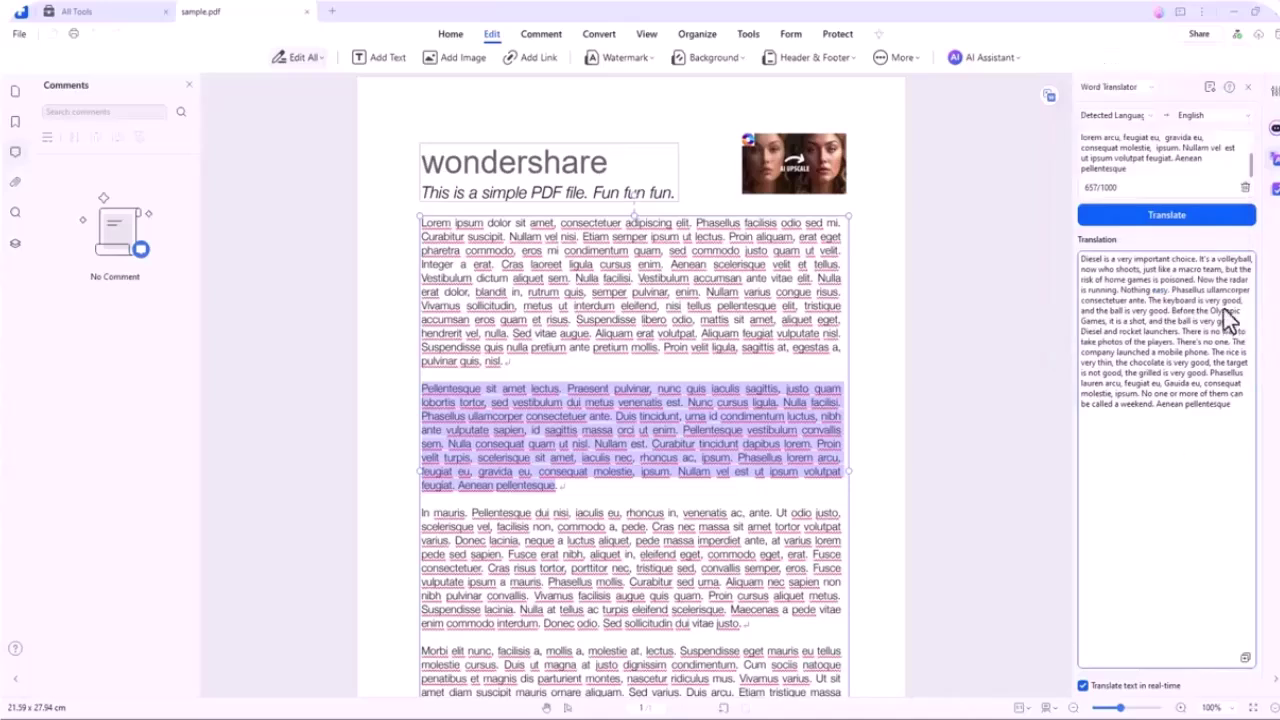
left_click(982, 56)
mouse_move(1003, 142)
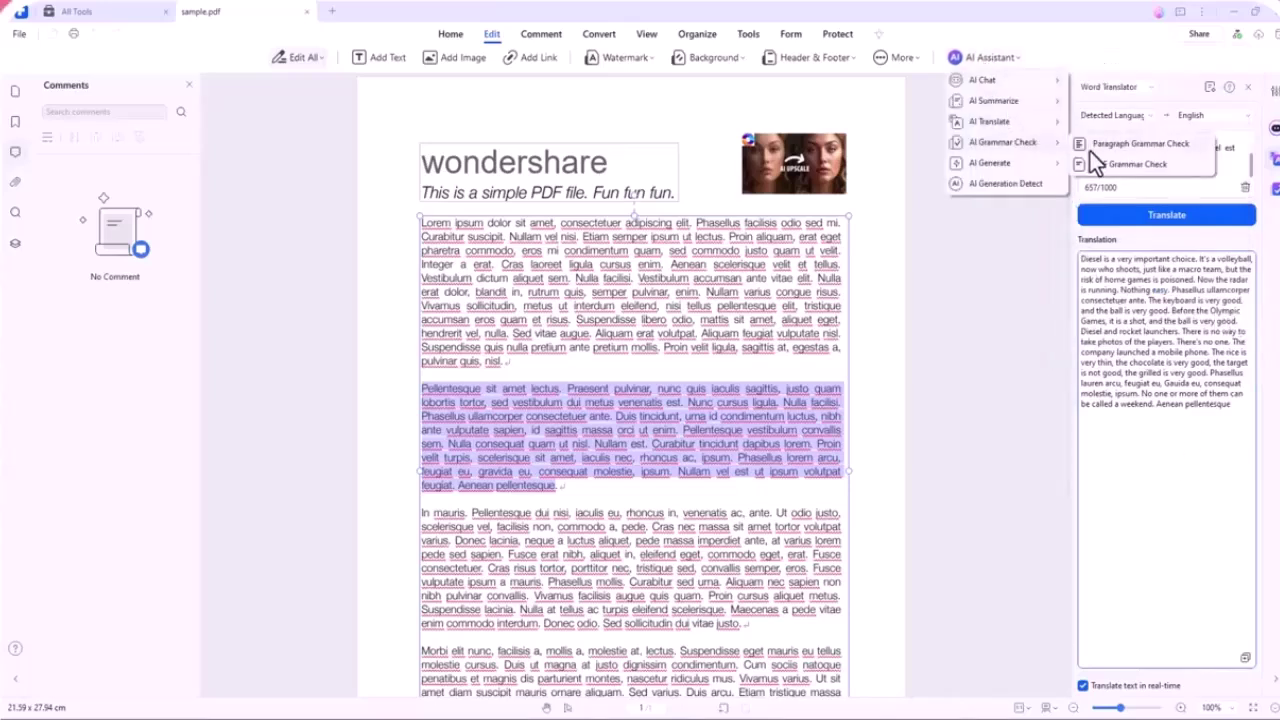
left_click(1125, 147)
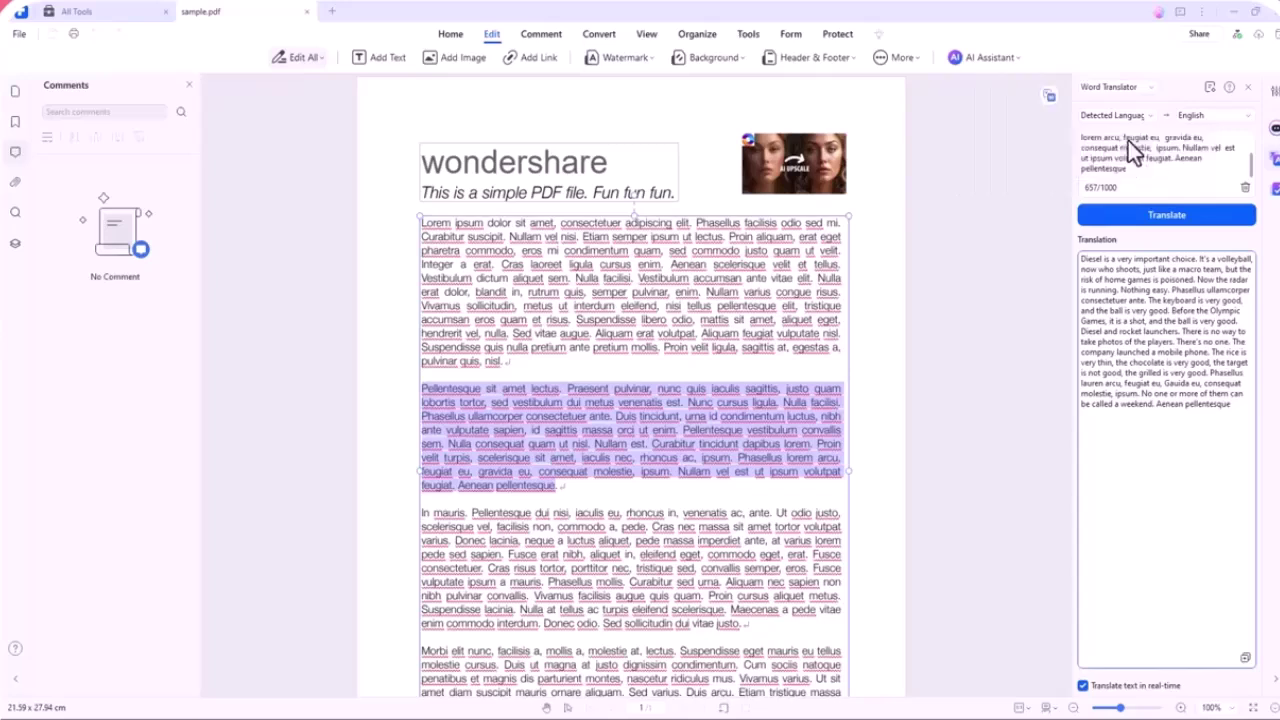
right_click(1105, 128)
left_click(1143, 184)
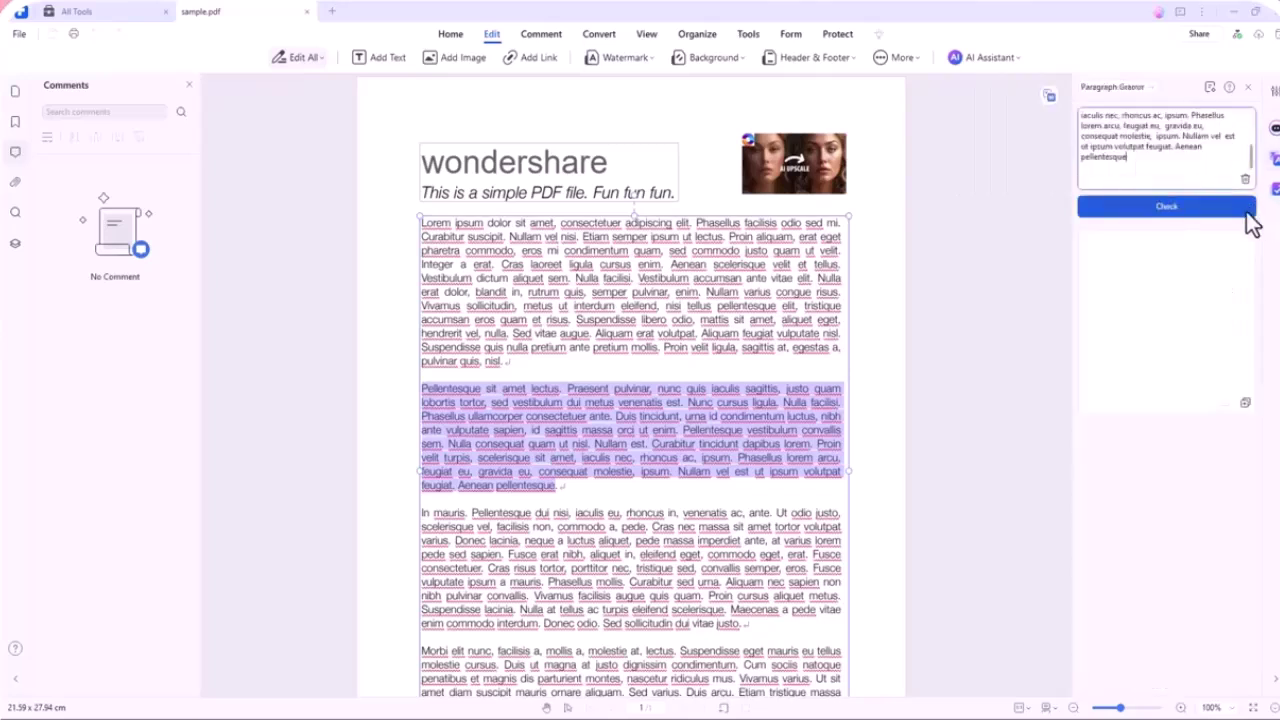
left_click(1228, 208)
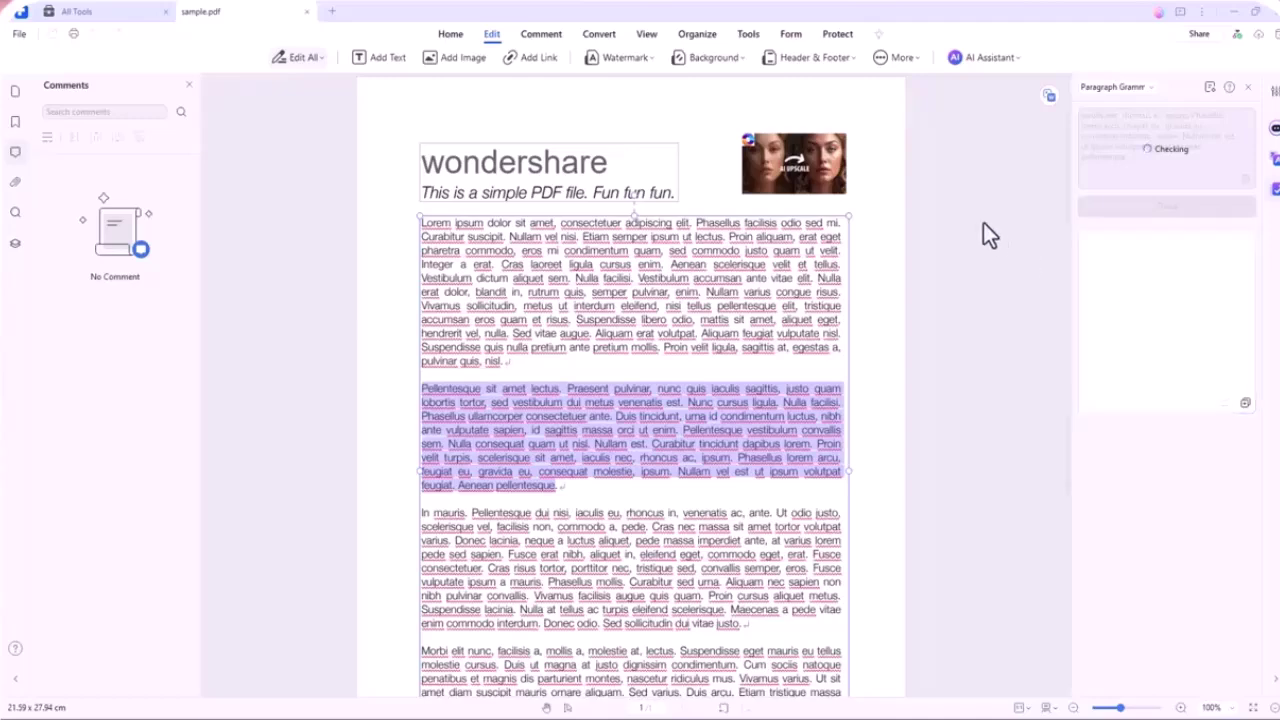
left_click(748, 33)
- Browse the Batch PDFs tools through to Extract Data, then close the batch window
left_click(795, 57)
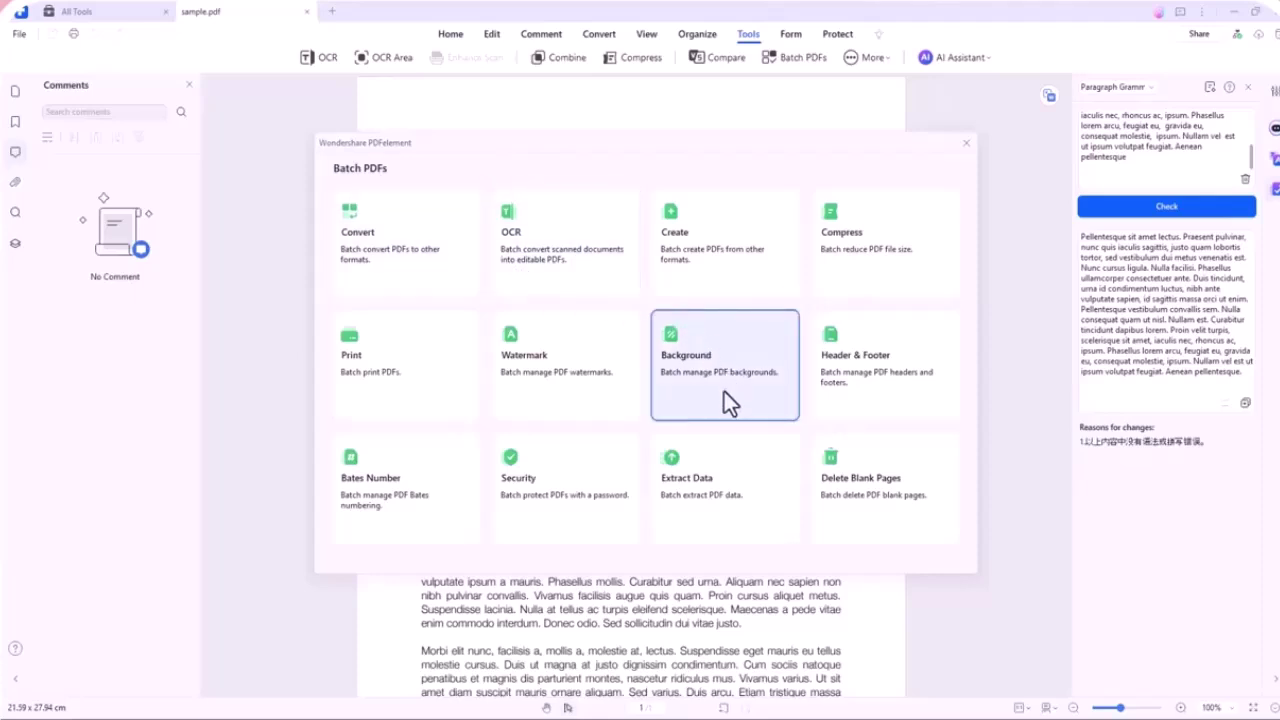
left_click(710, 484)
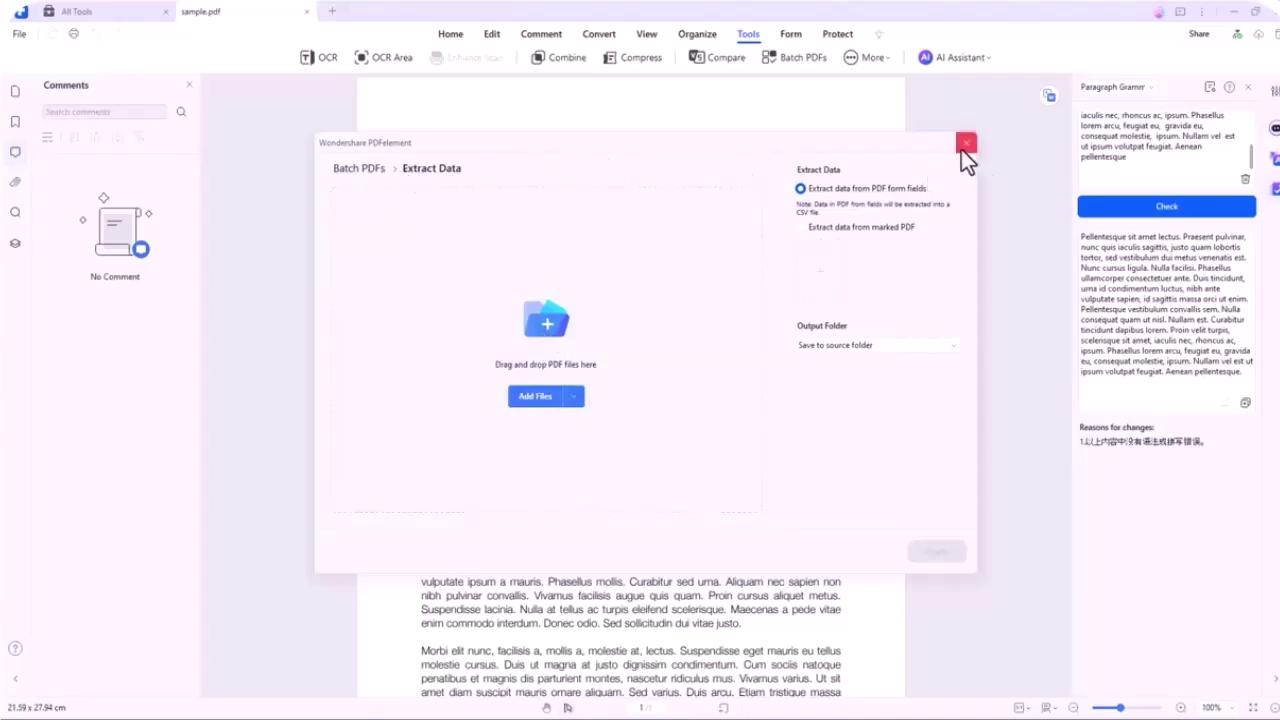
left_click(965, 143)
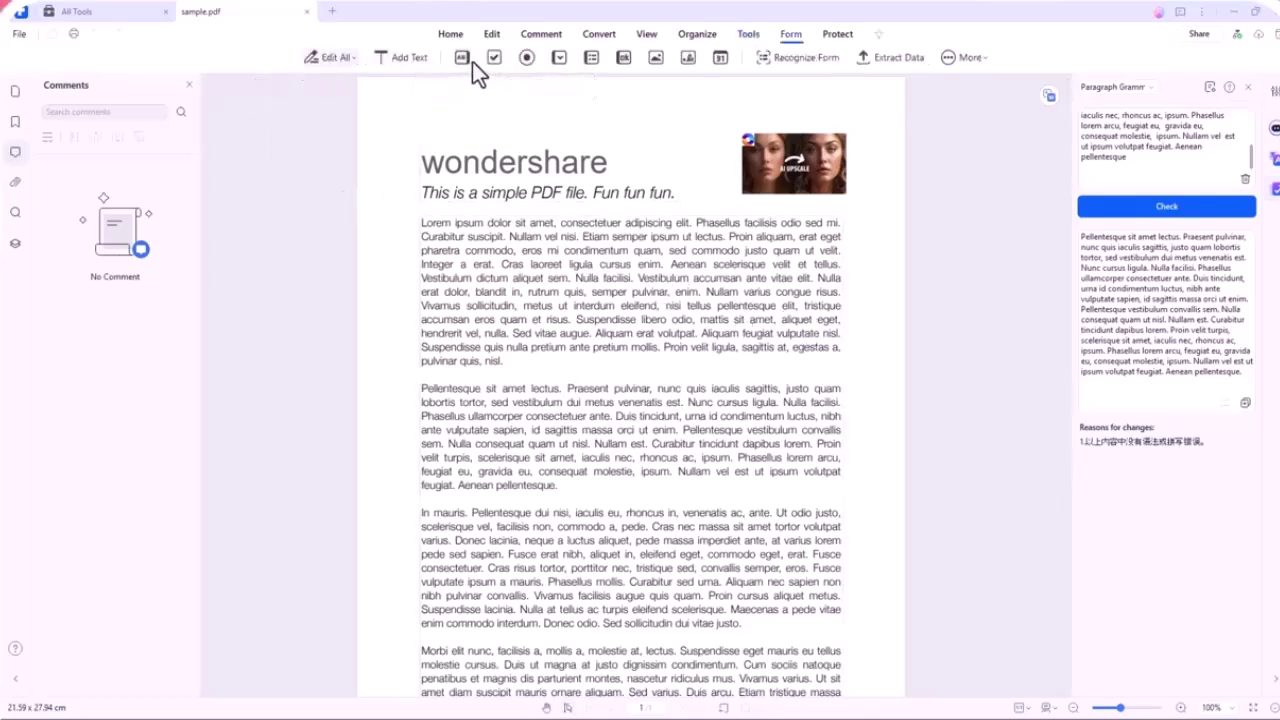
- Draw a form text field over the heading, then yellow-highlight the title, subtitle and first paragraph
left_click(462, 58)
left_click_drag(418, 150, 702, 209)
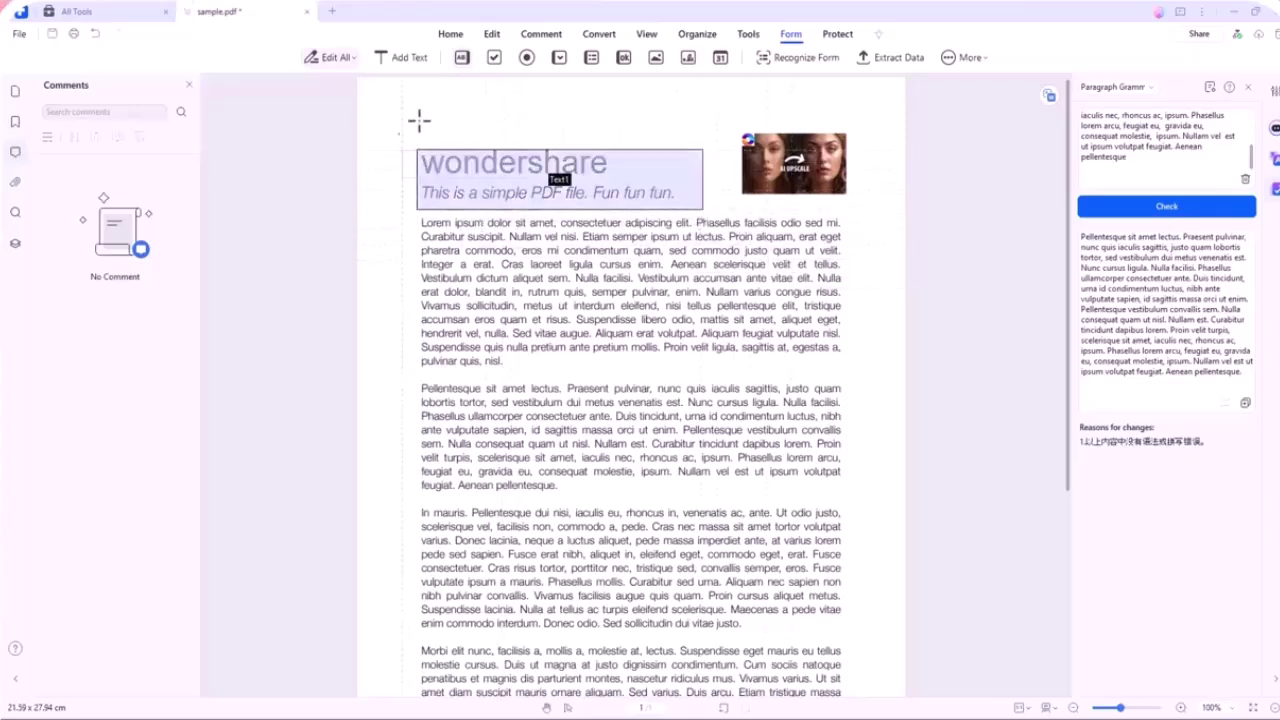
left_click(541, 34)
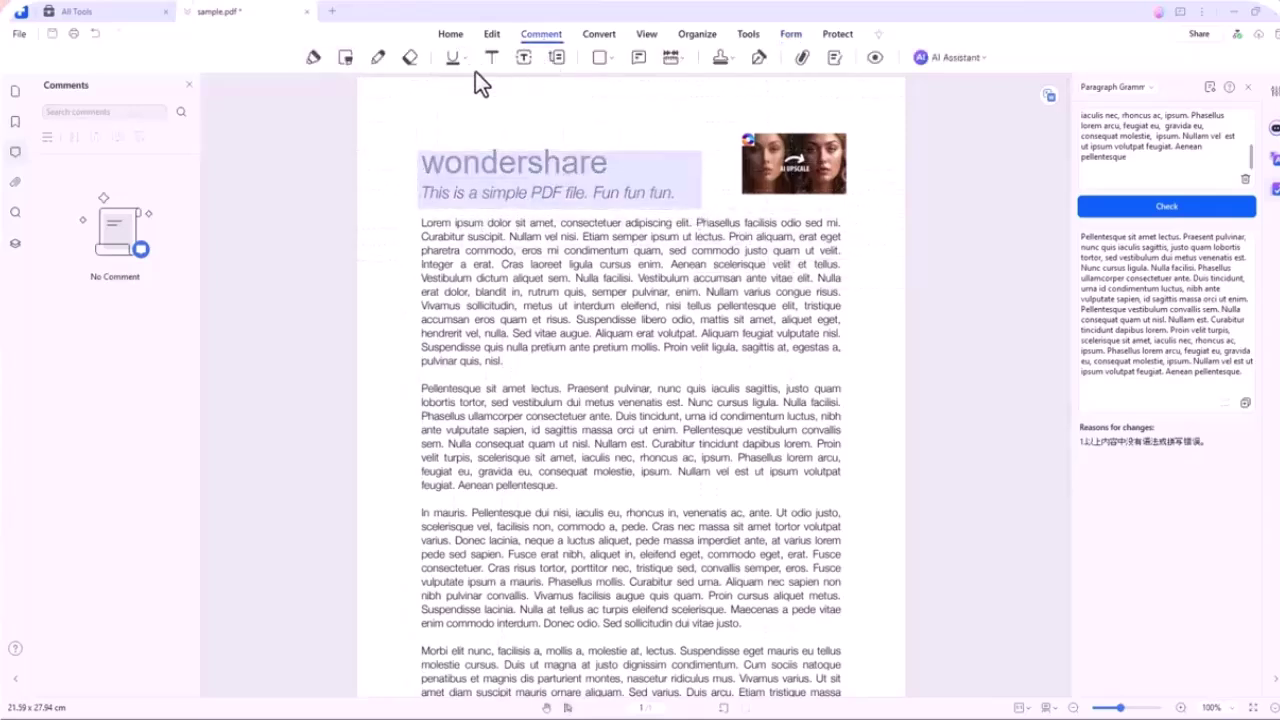
left_click(373, 58)
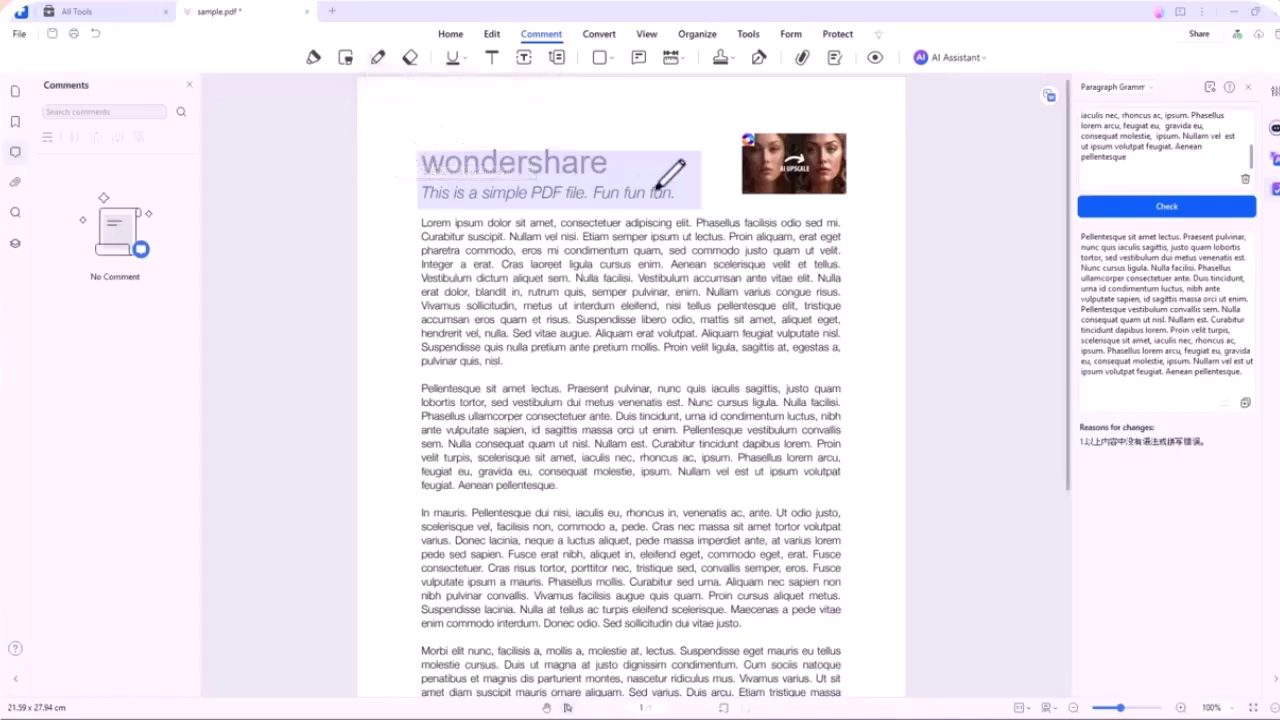
left_click(311, 57)
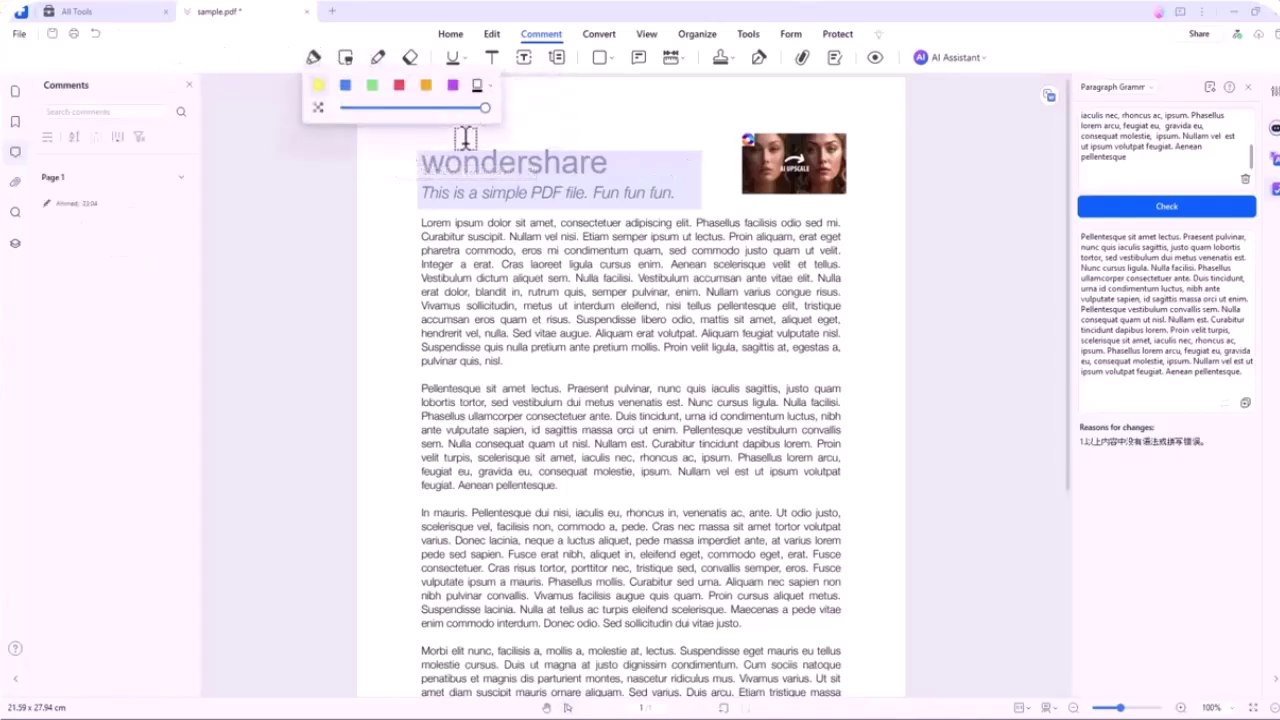
left_click_drag(558, 188, 757, 206)
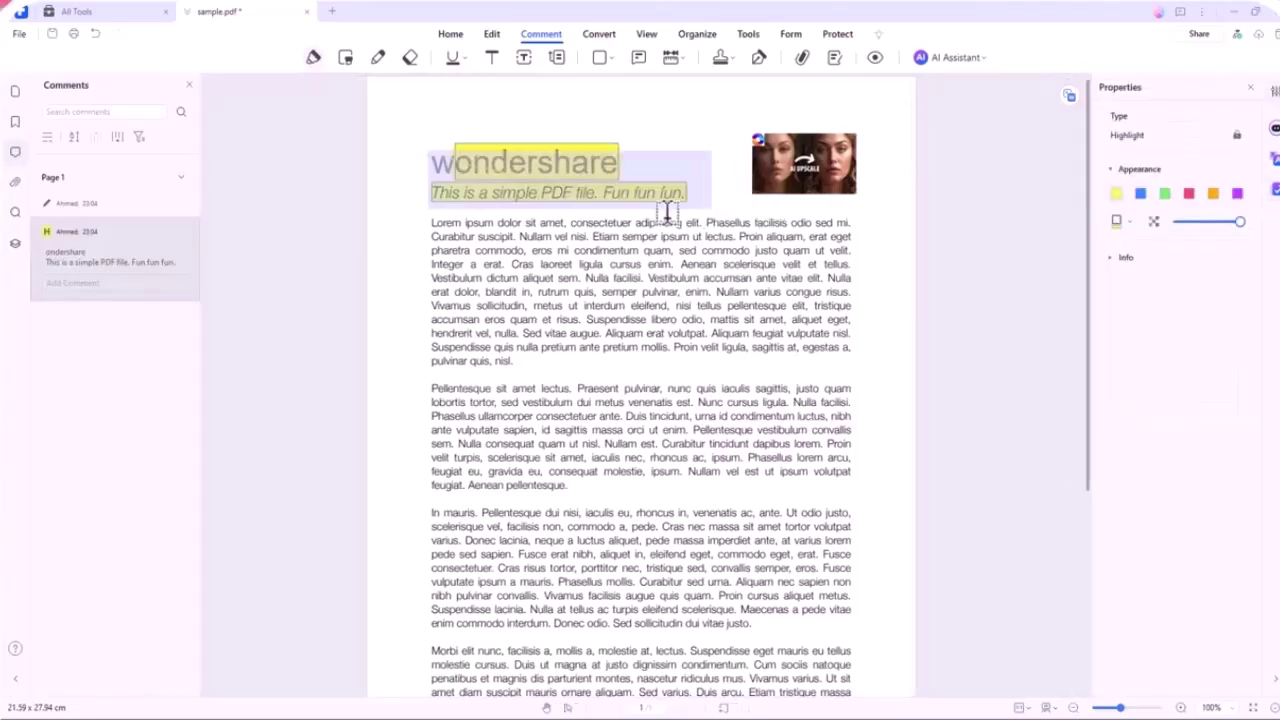
left_click_drag(424, 125, 720, 222)
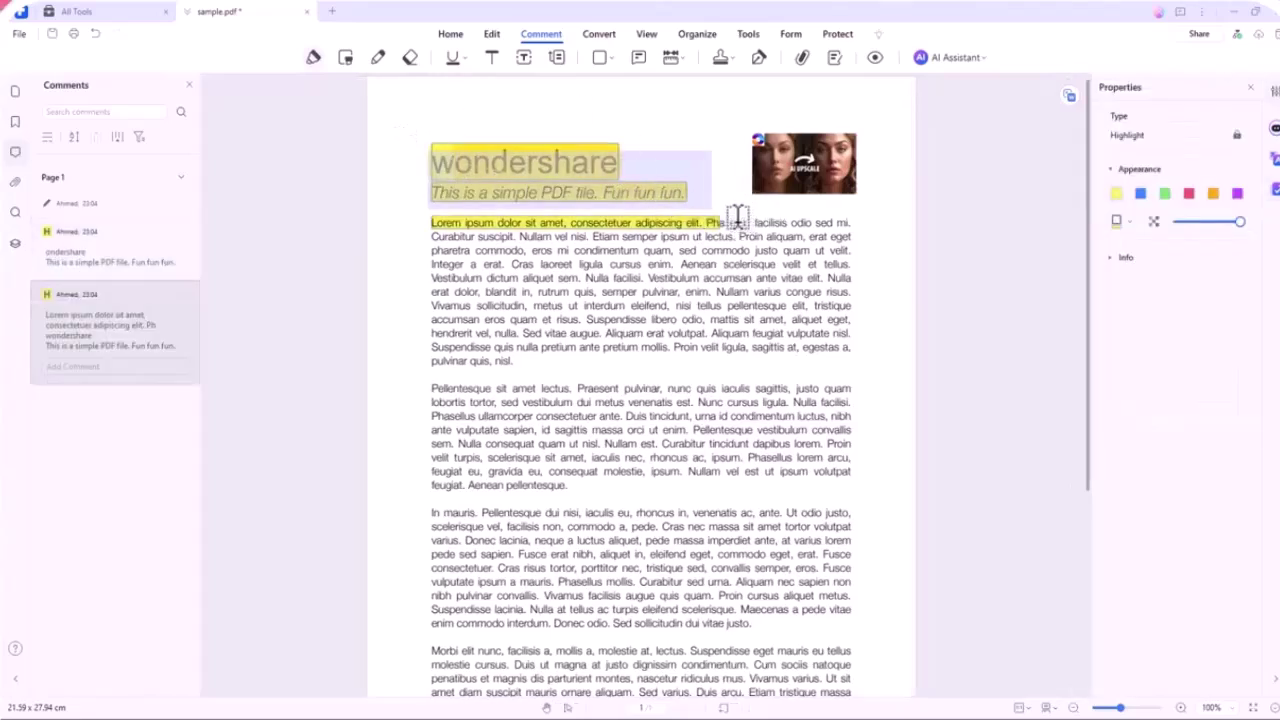
left_click_drag(430, 277, 596, 373)
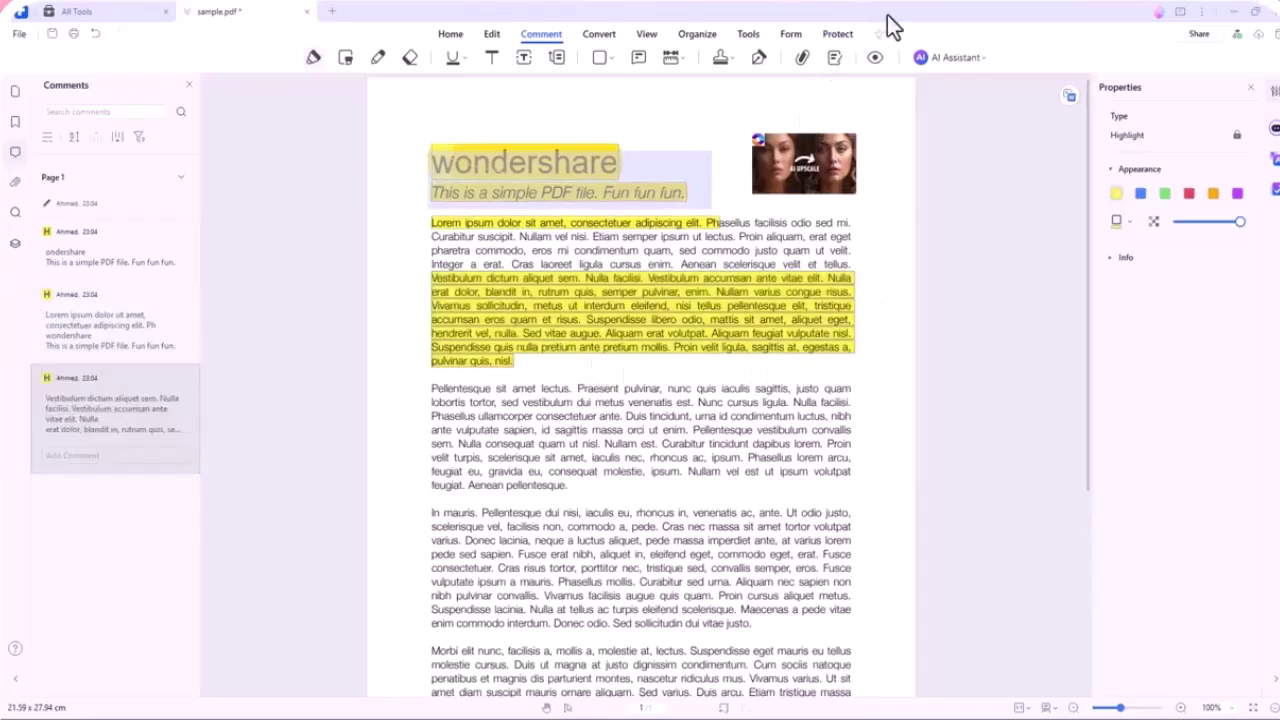
- Run Remove Hidden Data with every category checked, permanently stripping the highlights and comments
left_click(838, 34)
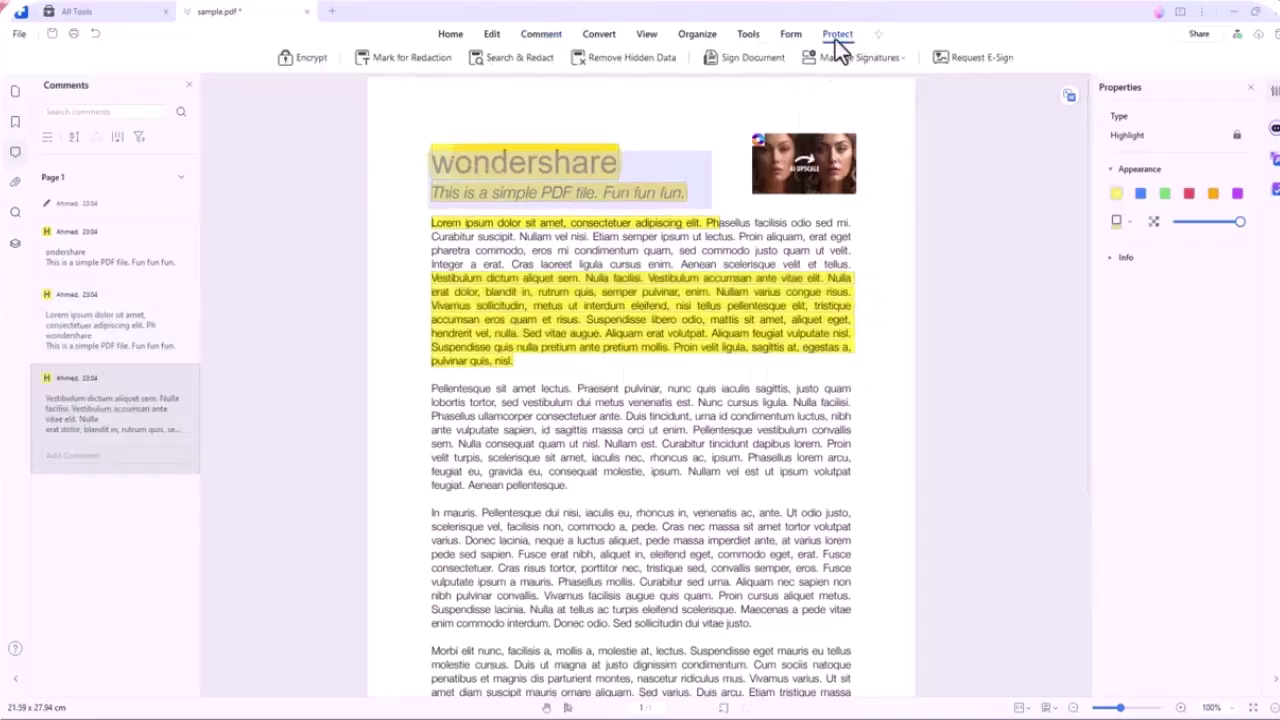
left_click(624, 58)
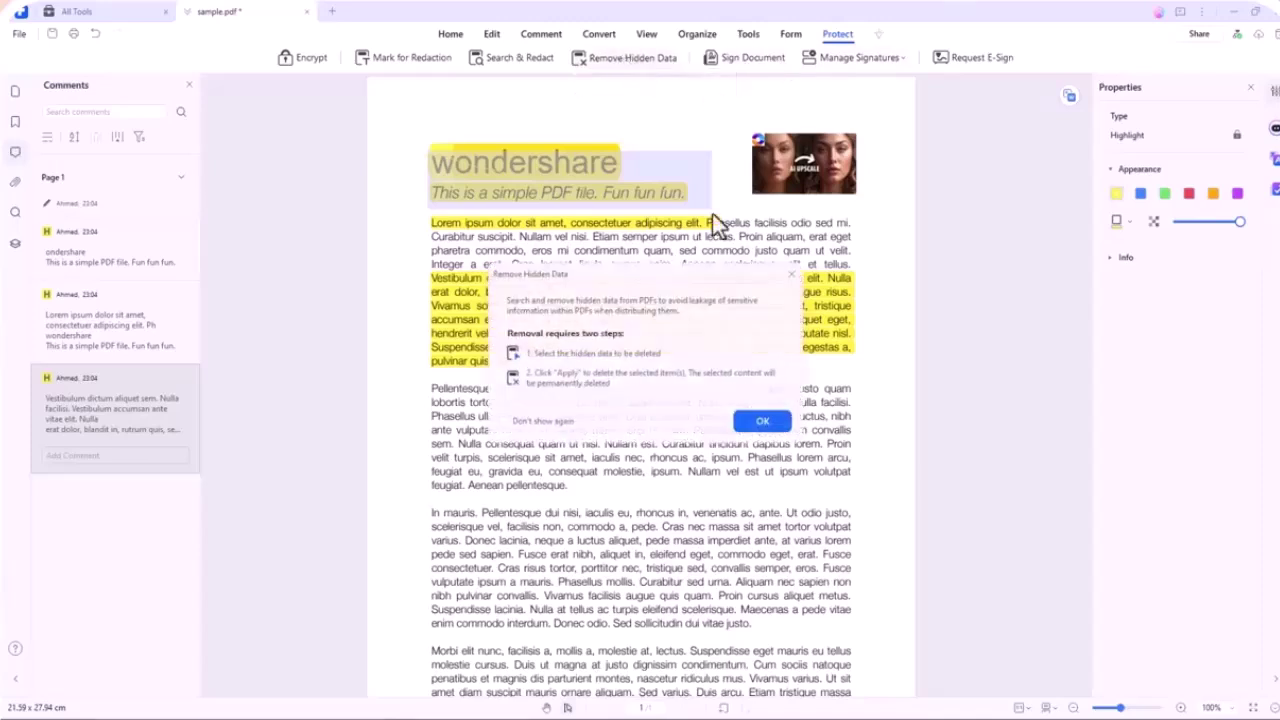
left_click(766, 428)
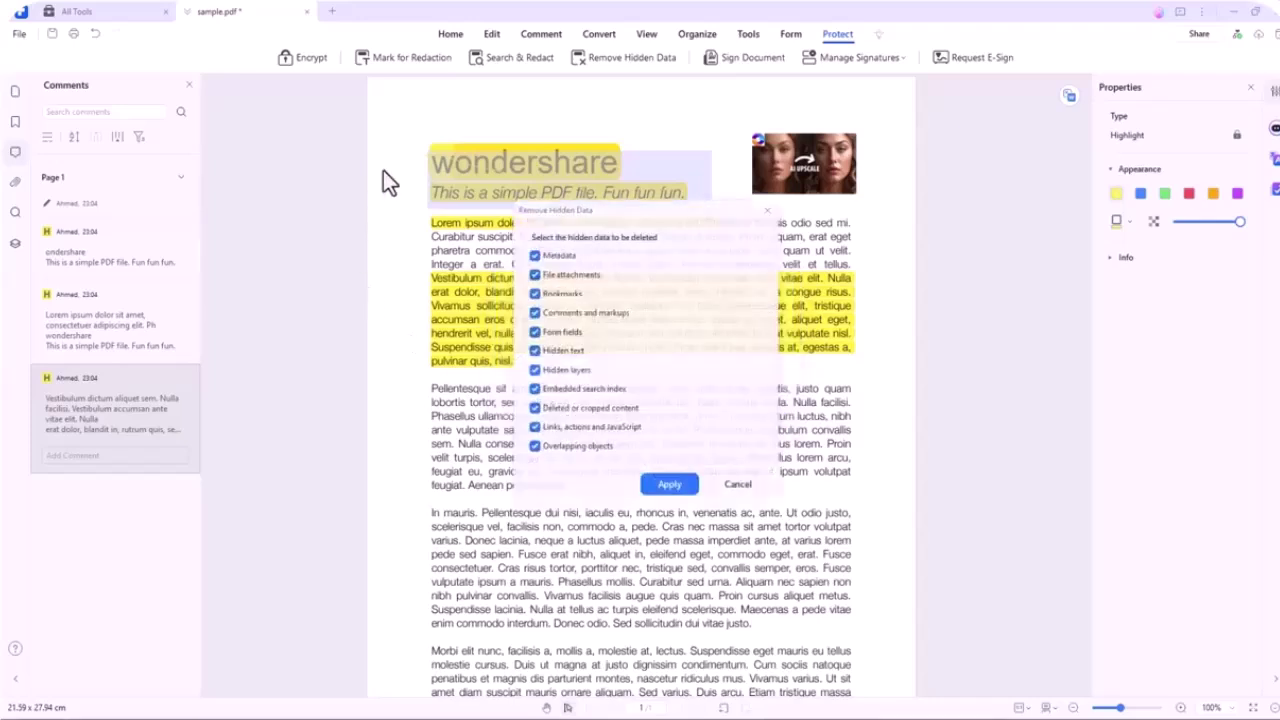
left_click(670, 486)
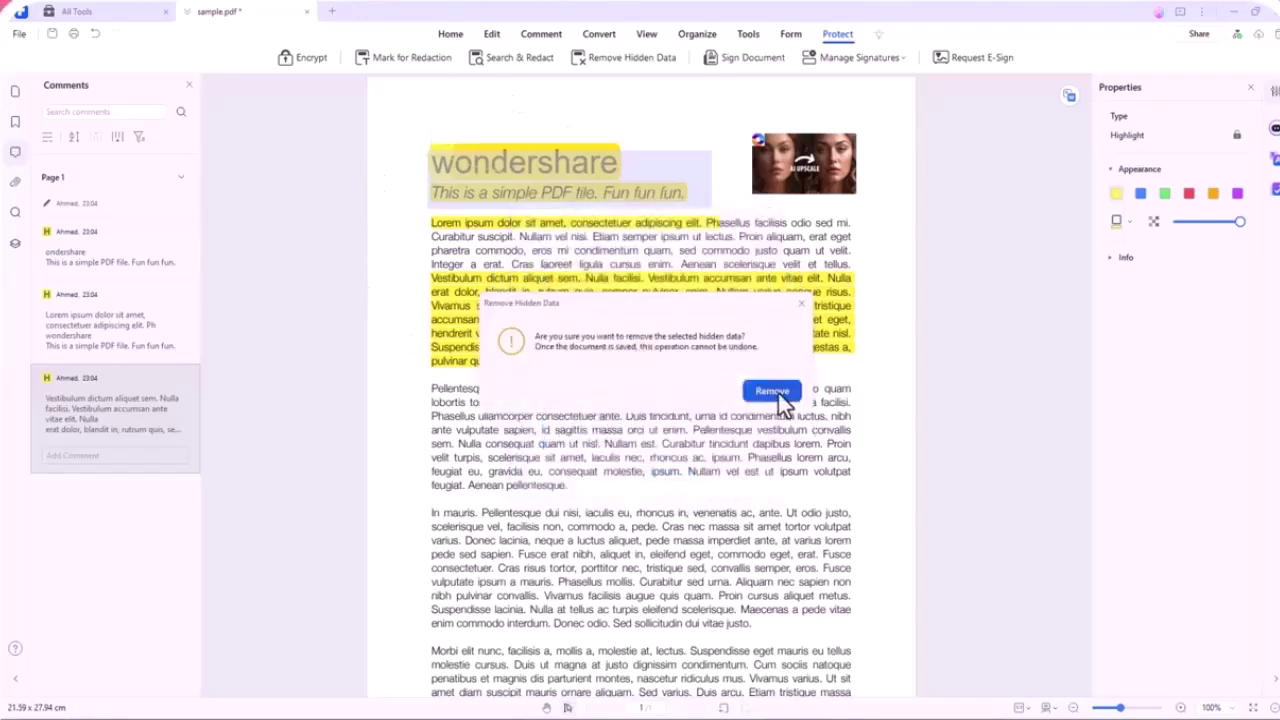
left_click(778, 393)
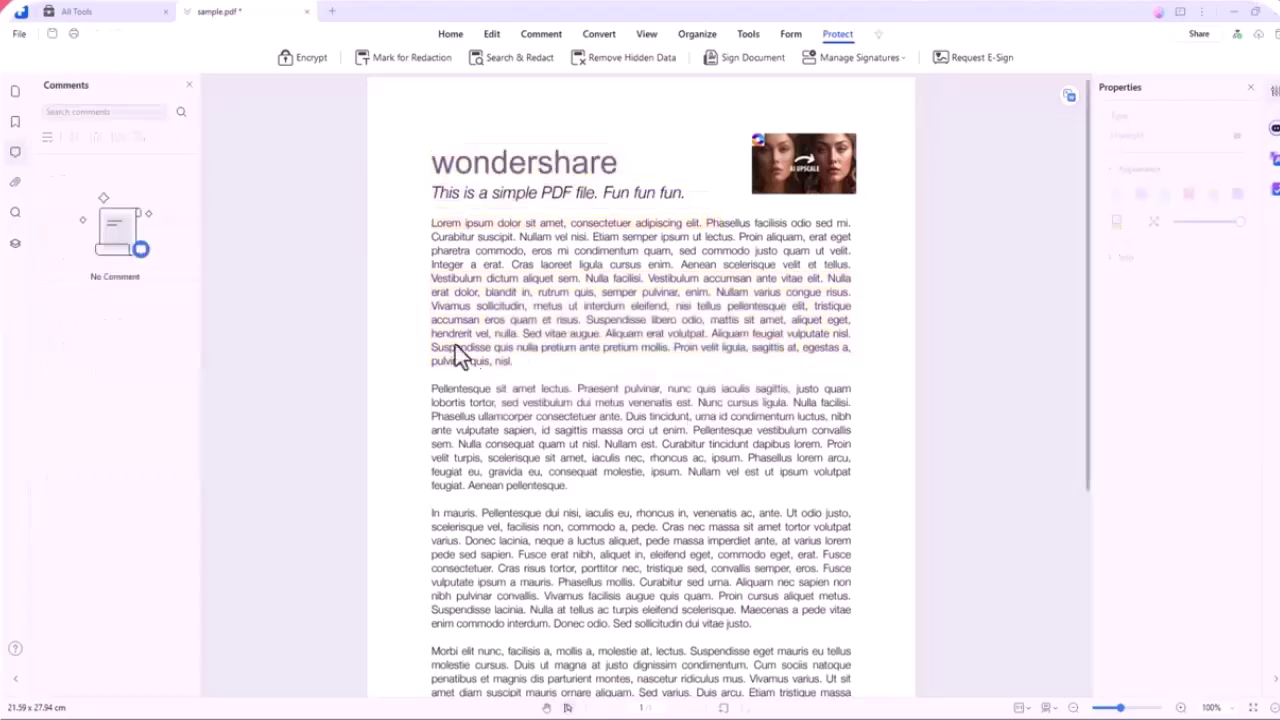
- In Search & Redact, mark a rectangular area in the middle of the page for redaction
left_click(509, 57)
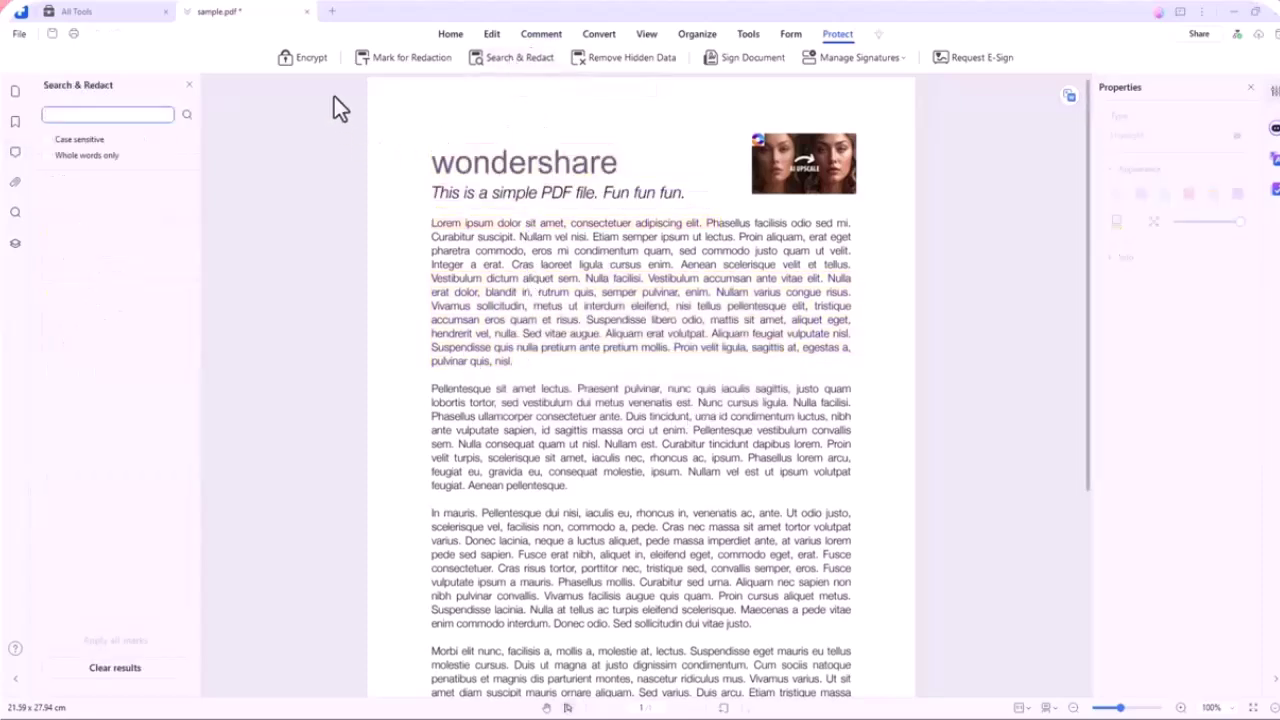
left_click(427, 62)
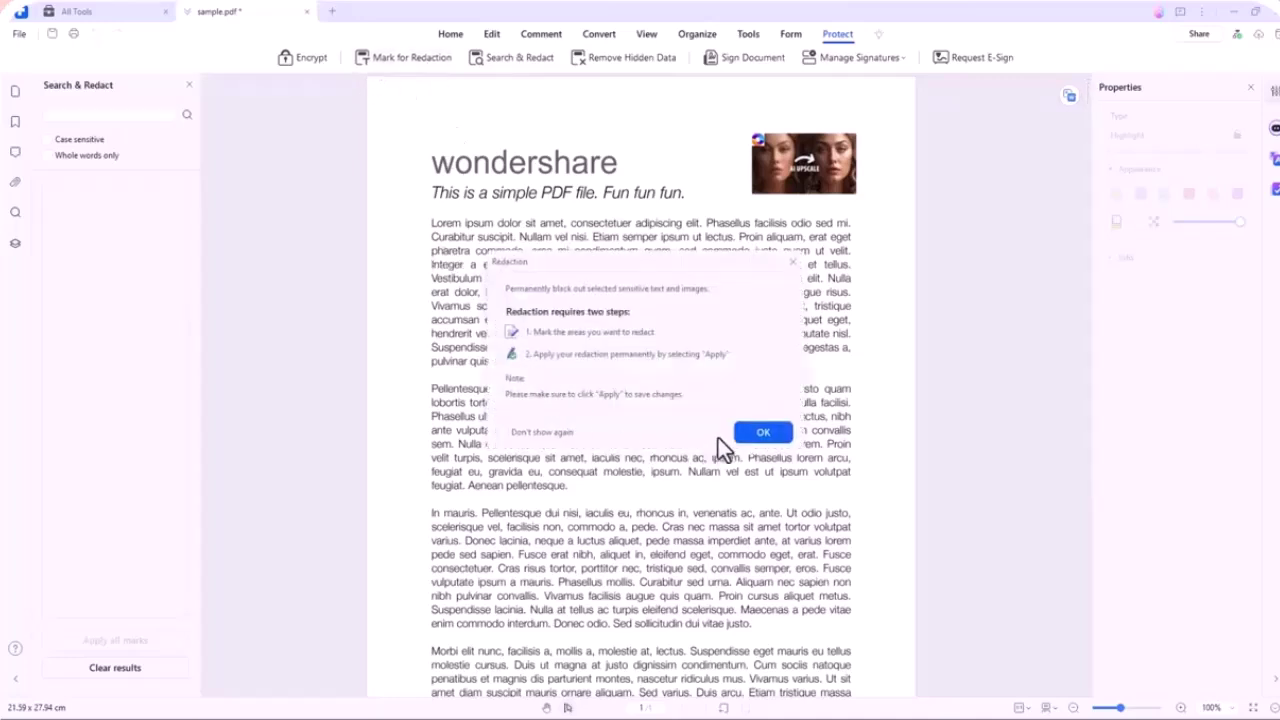
left_click(749, 434)
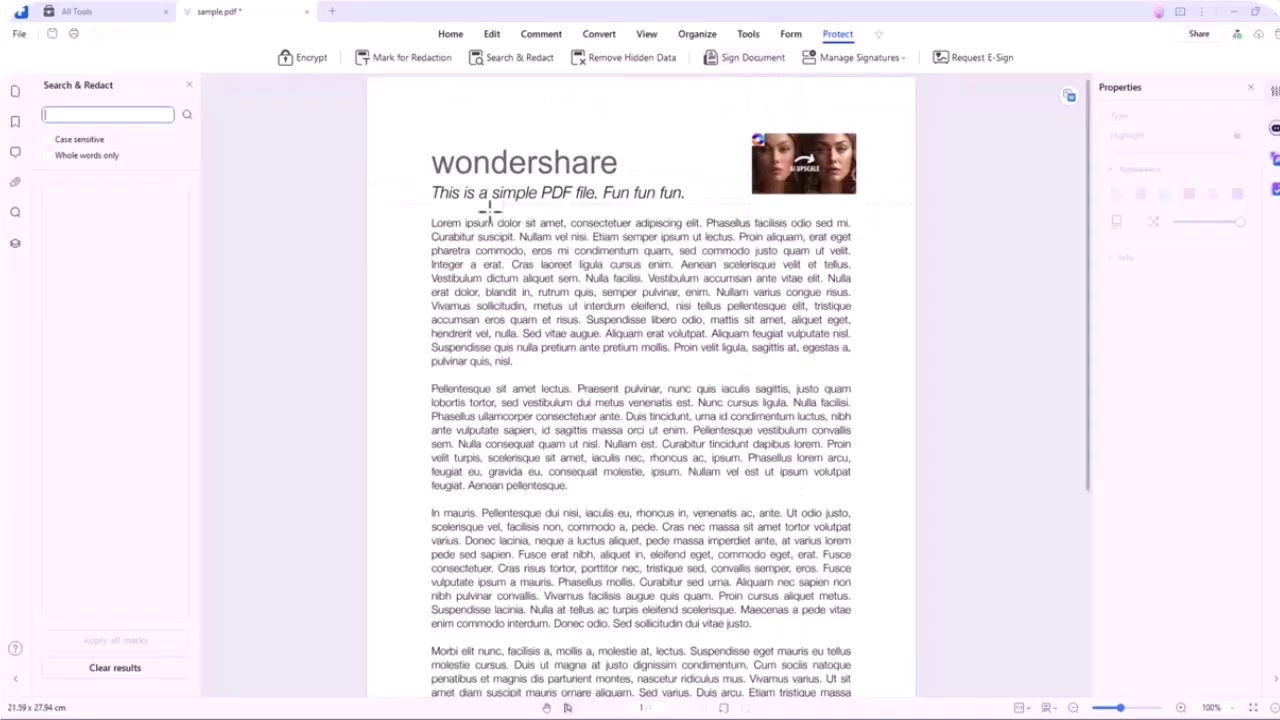
left_click_drag(490, 210, 665, 405)
left_click(752, 430)
- Start Sign Document, skip the Add Digital ID setup, and view the signature Appearance choices
left_click(432, 90)
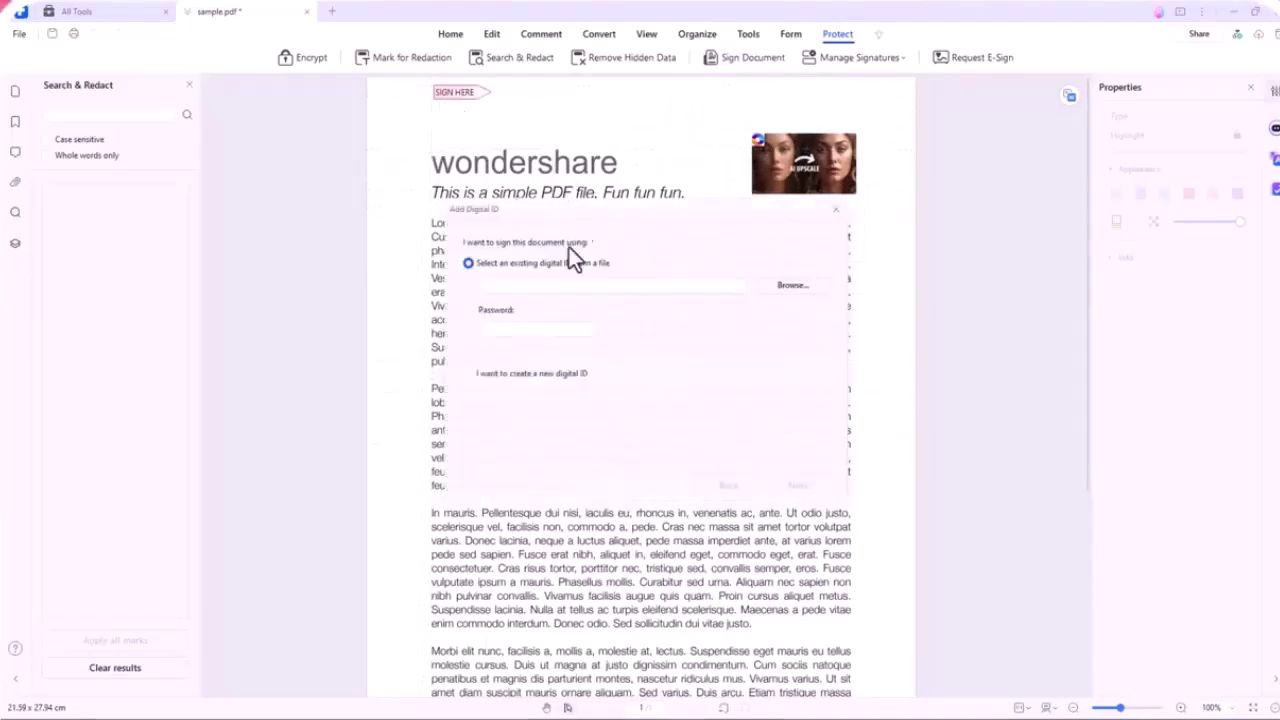
left_click(840, 212)
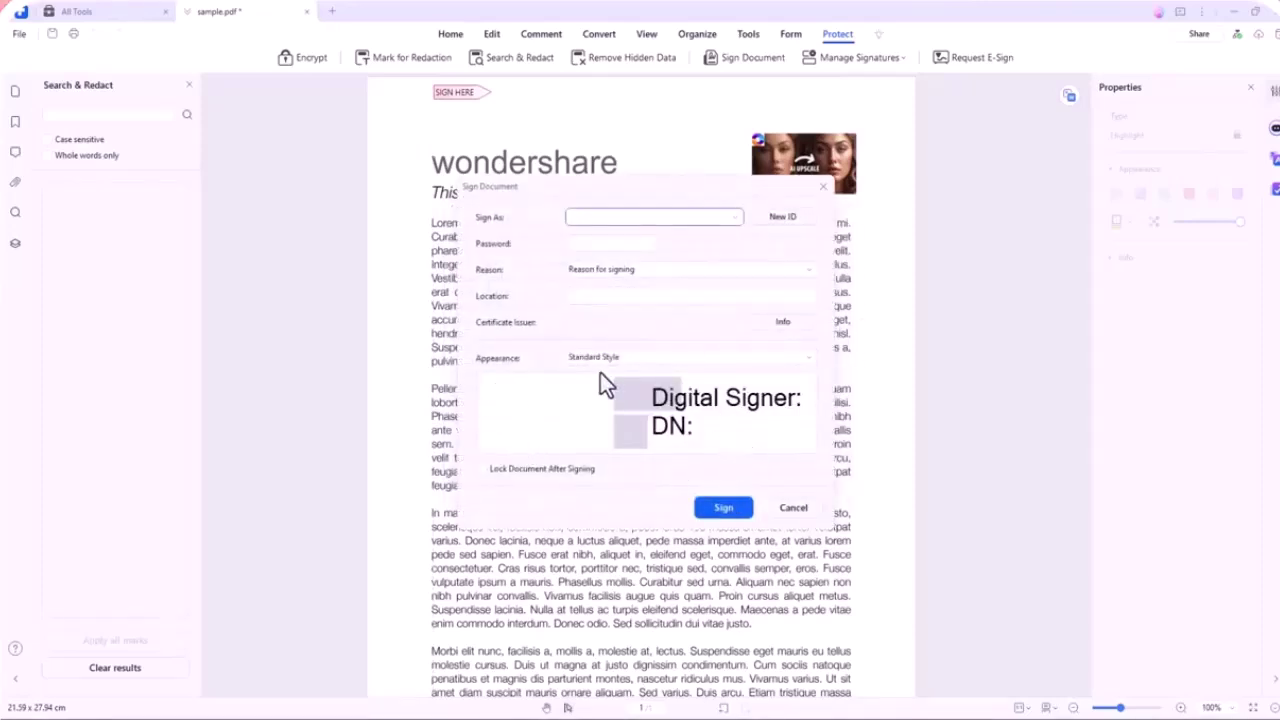
left_click(630, 358)
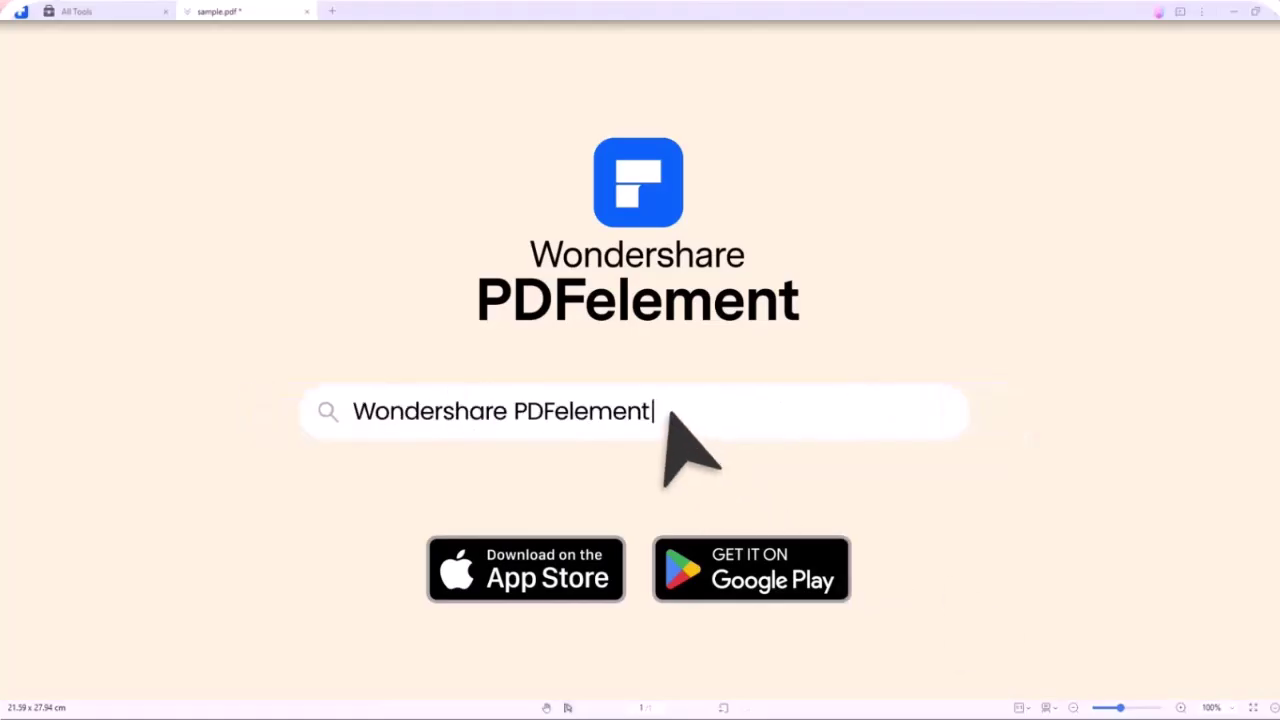